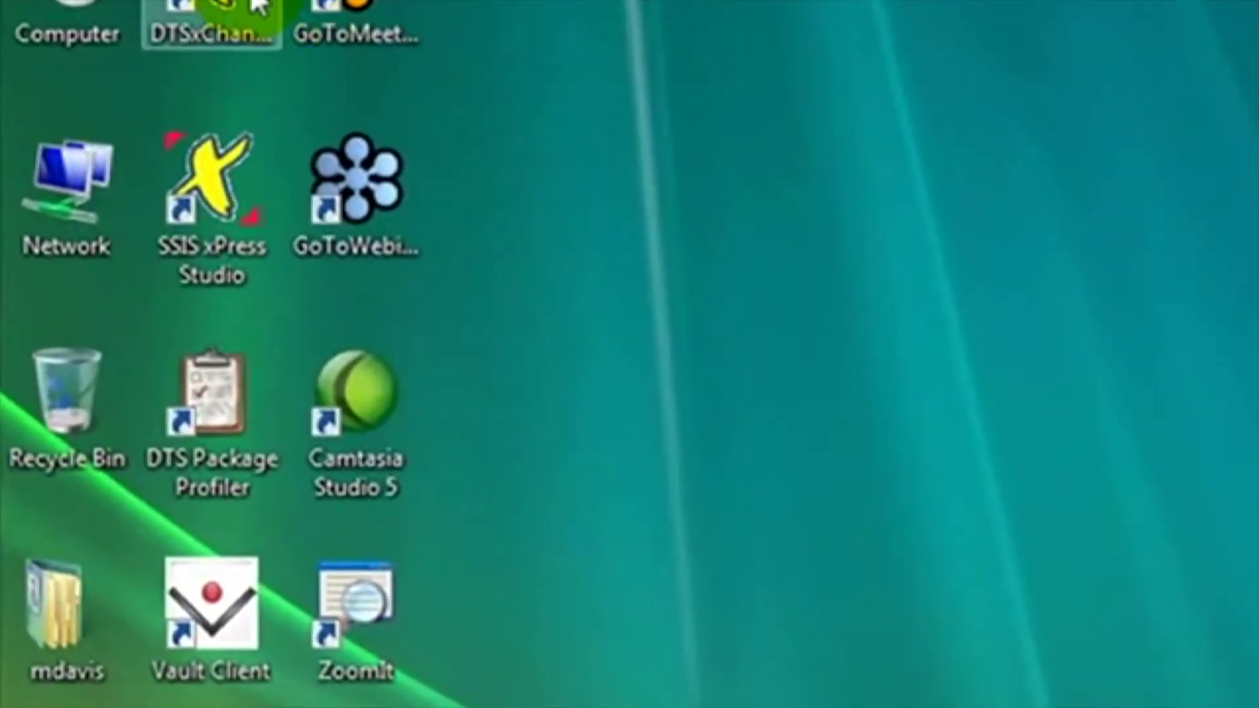
- Launch the DTSxChange Wizard from its desktop shortcut and maximize the wizard window
click(248, 7)
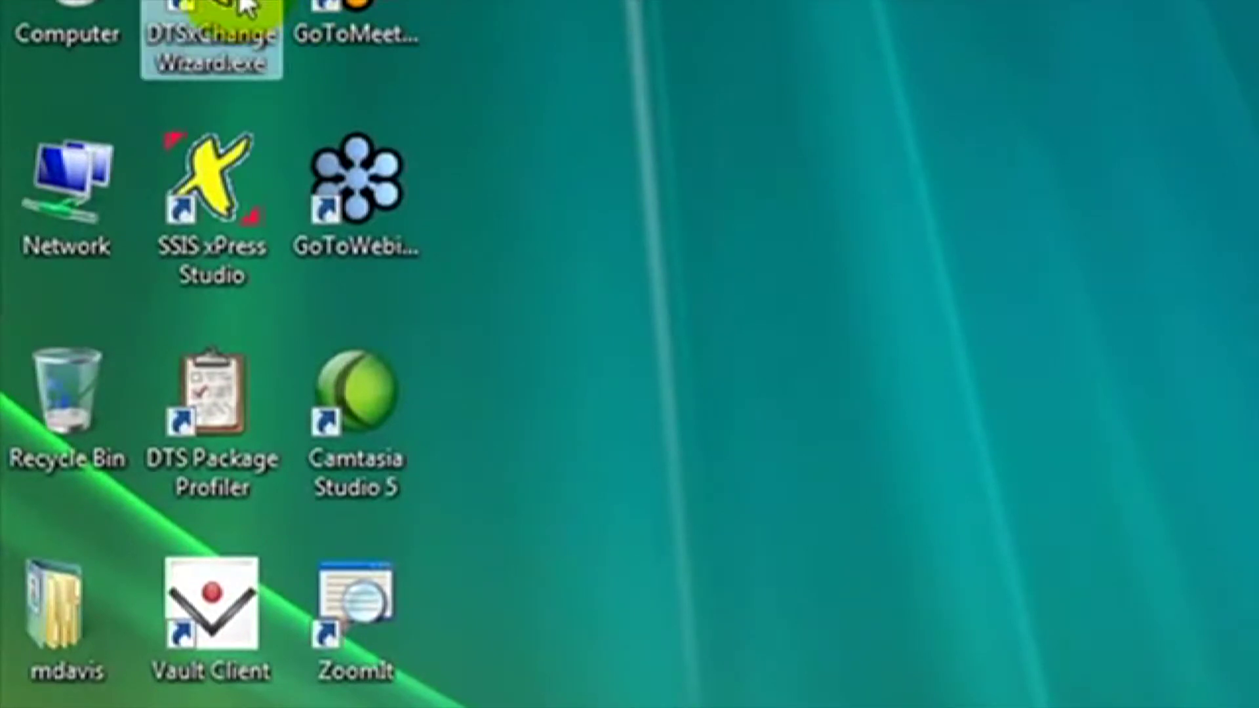
double_click(247, 6)
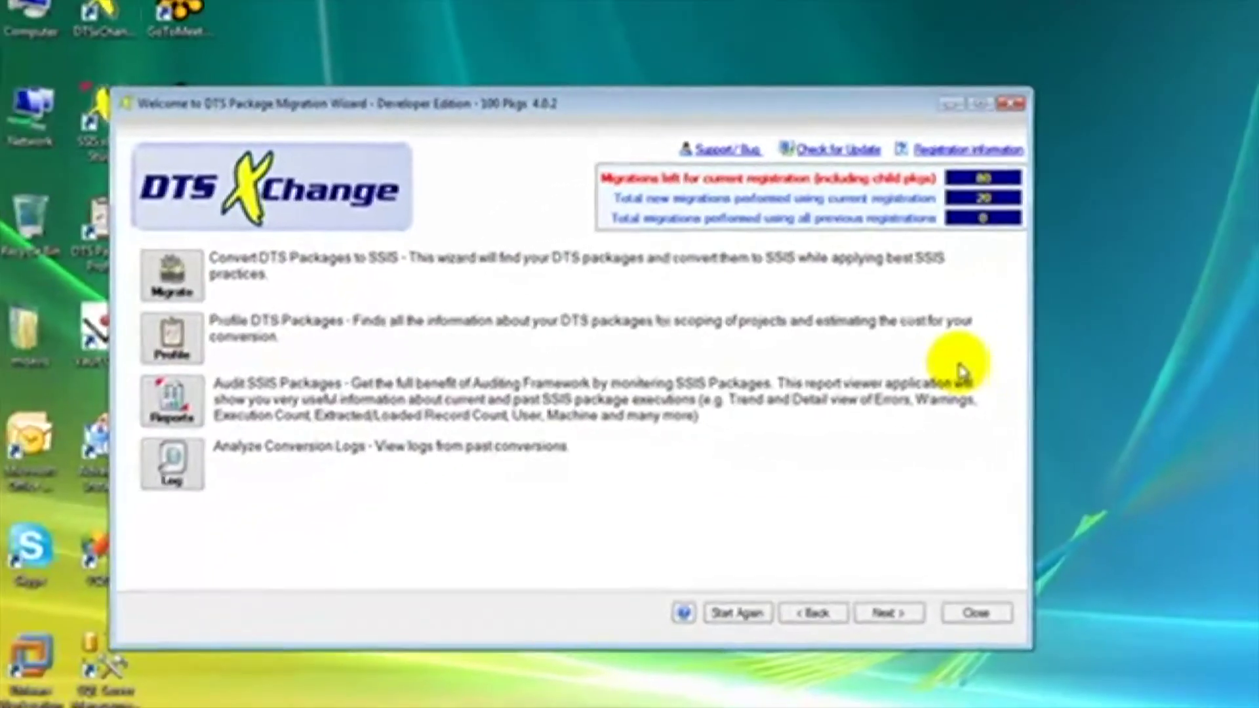
click(976, 109)
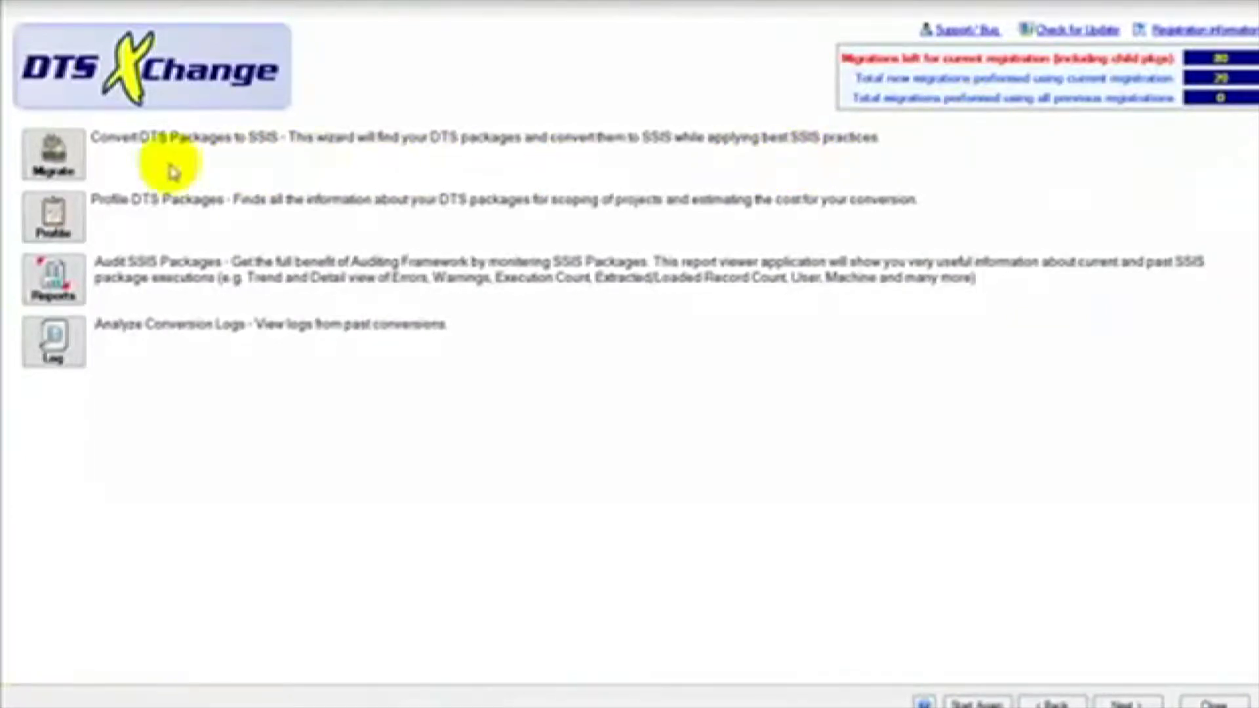
- Start a migration with a Structured File source, keeping SQL SERVER 2005 as the target SSIS platform
click(54, 155)
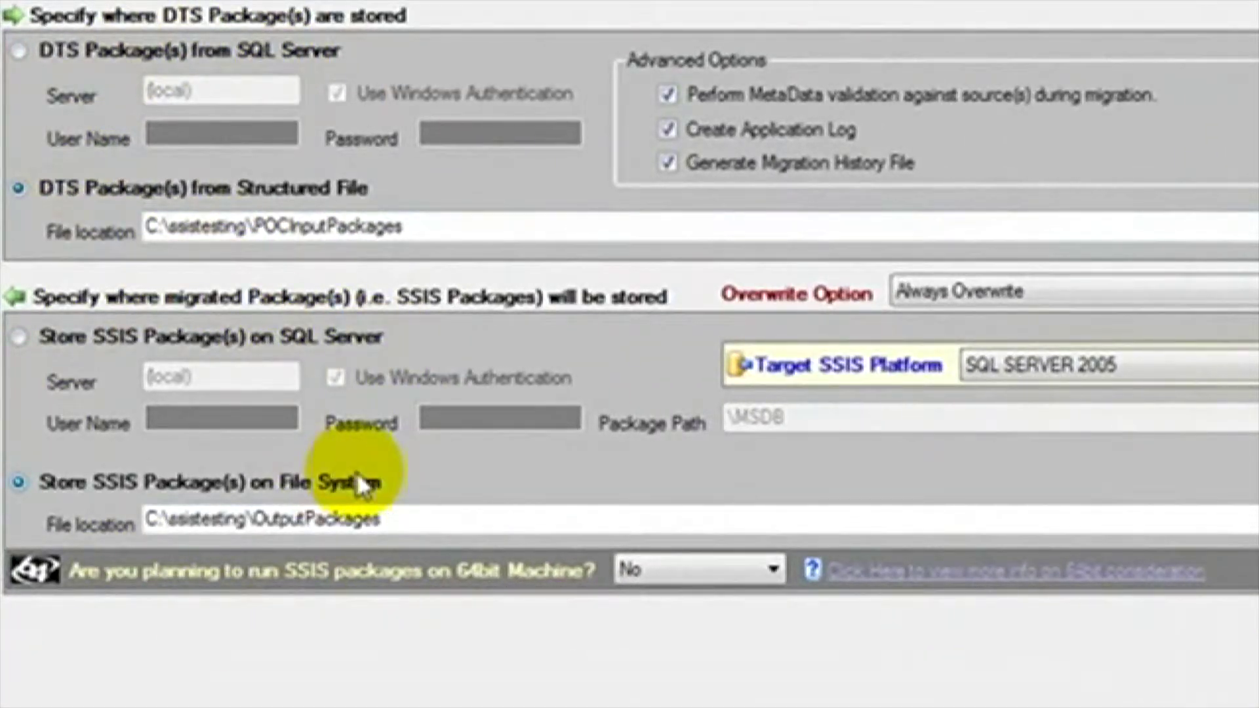
click(18, 52)
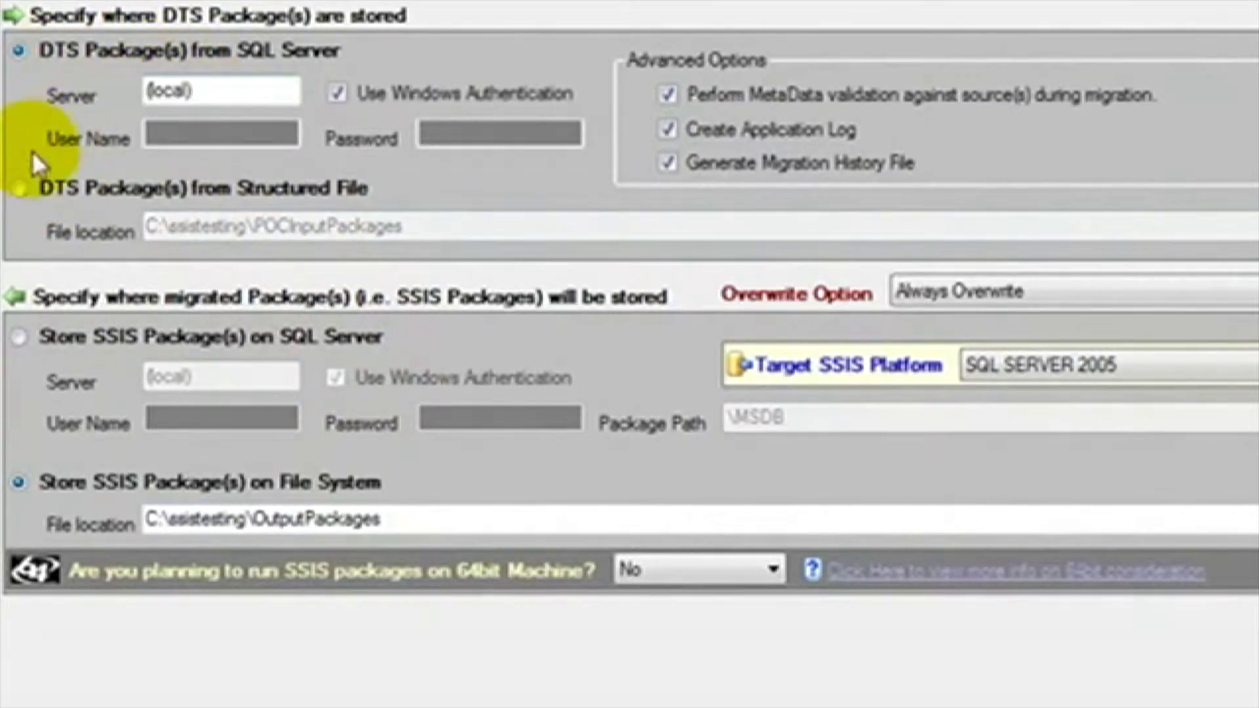
click(20, 188)
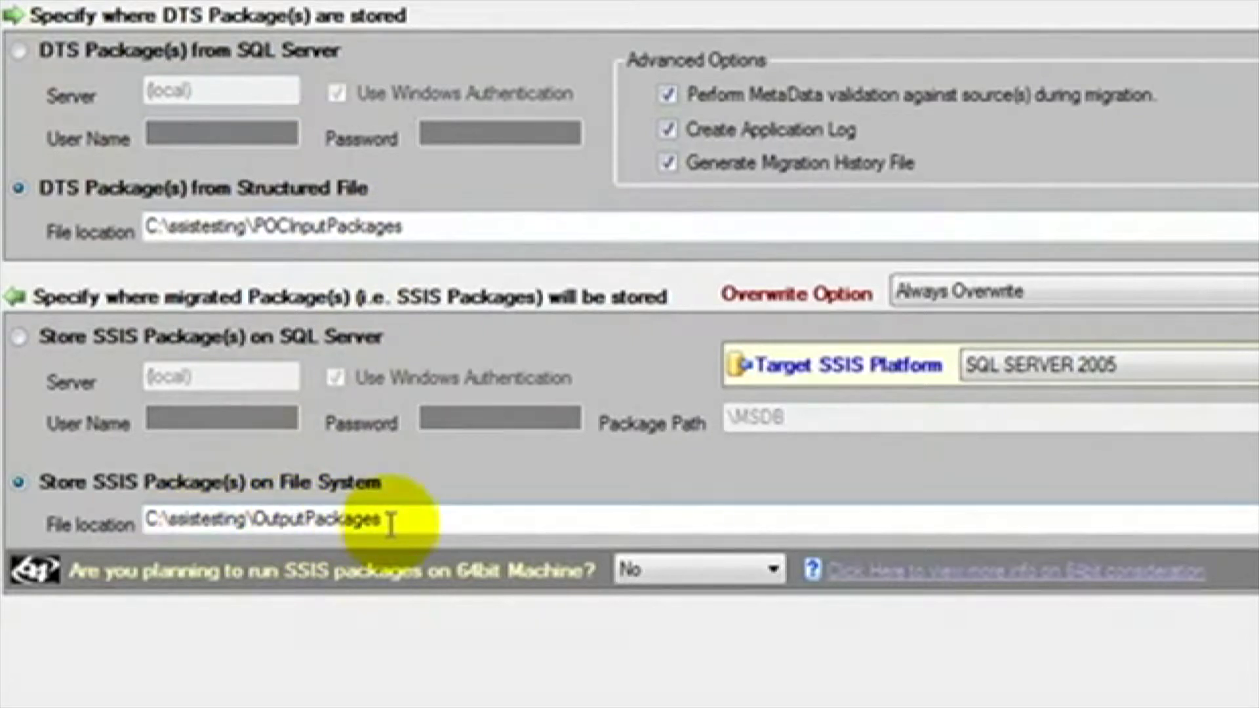
click(1174, 365)
click(1146, 395)
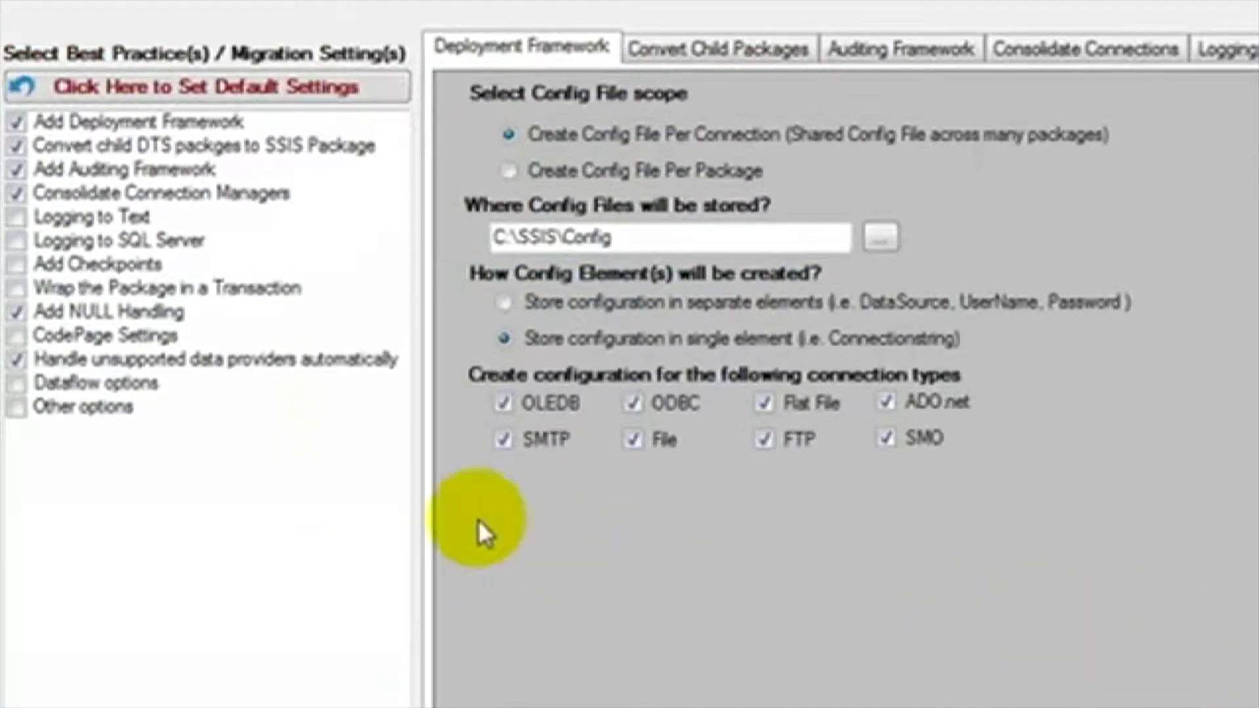
click(156, 130)
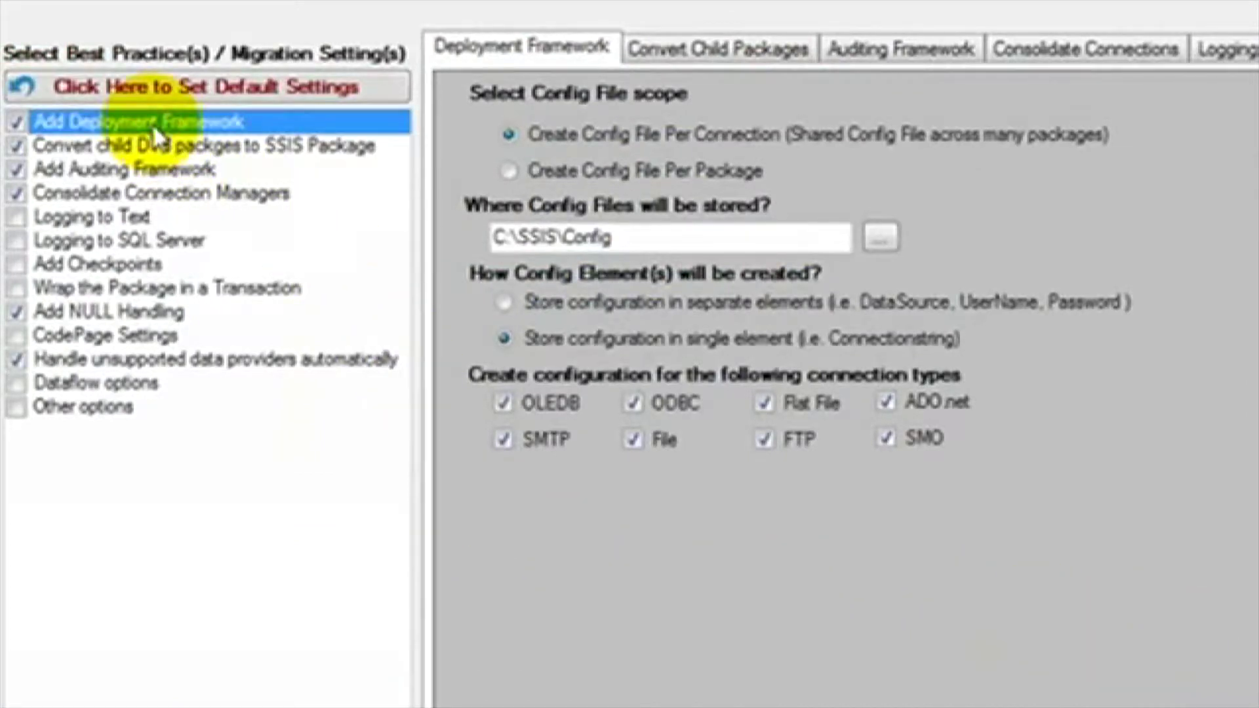
click(156, 145)
click(154, 169)
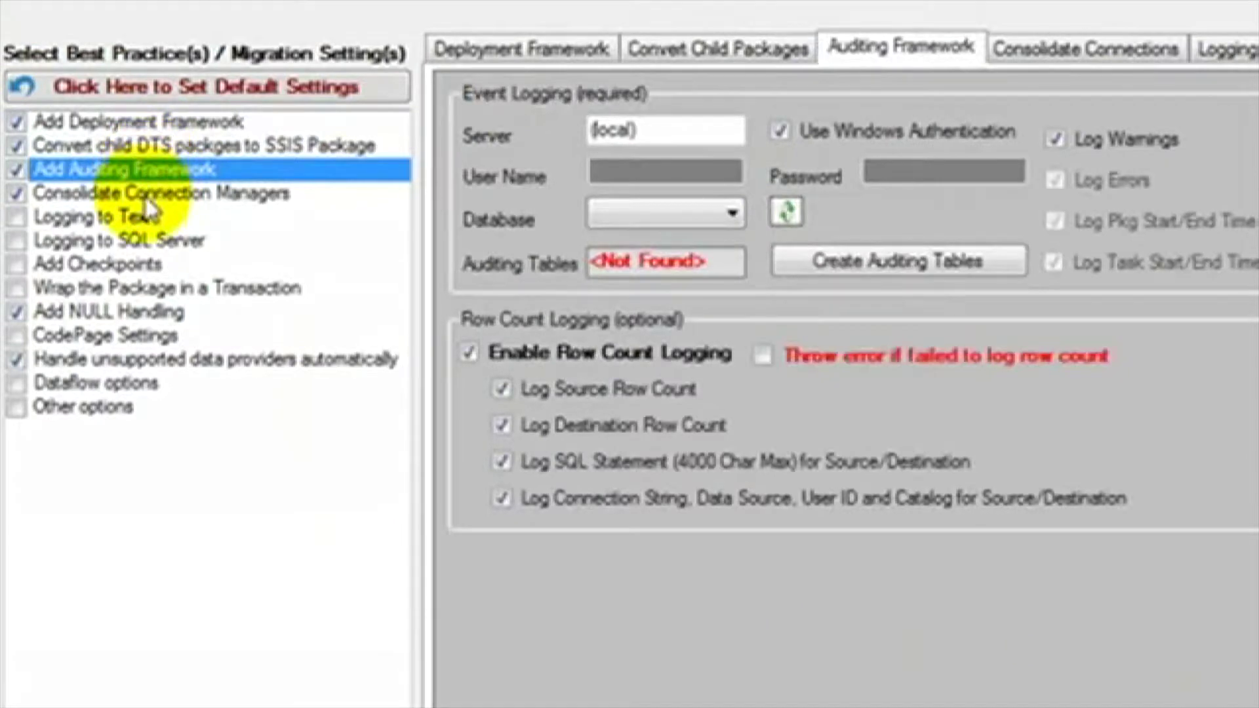
click(150, 195)
click(142, 241)
click(139, 291)
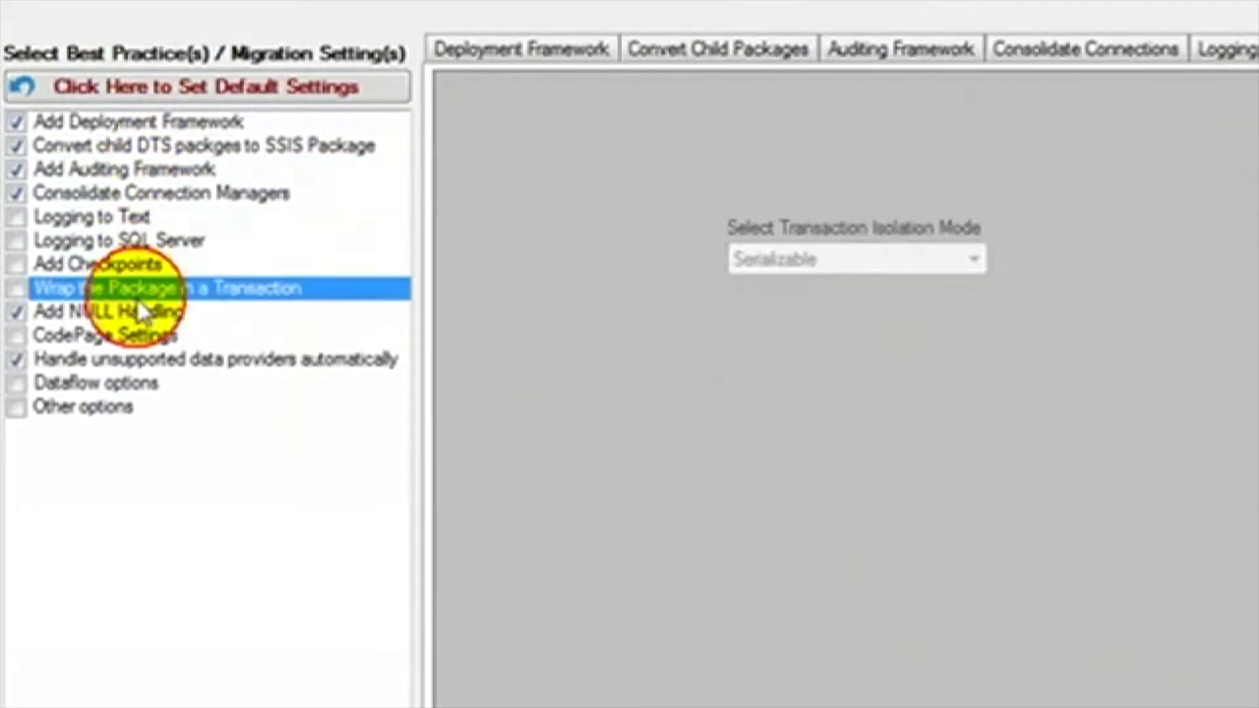
click(141, 311)
click(139, 360)
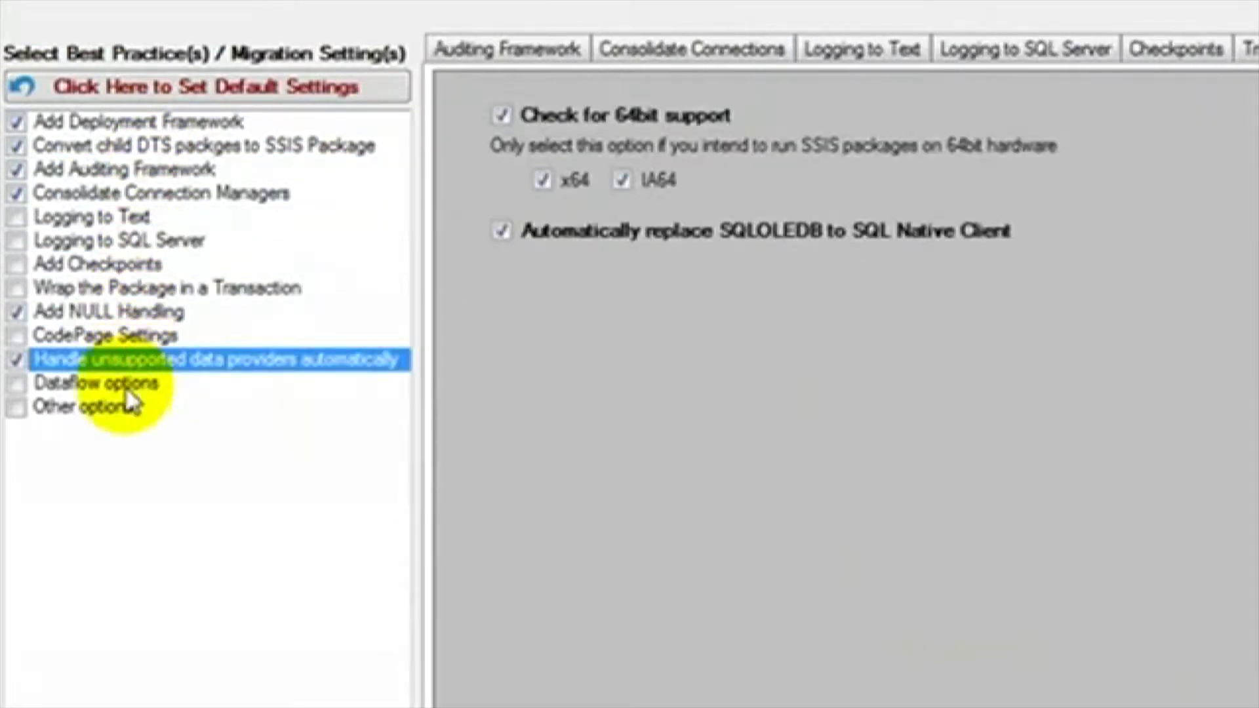
click(125, 385)
click(106, 409)
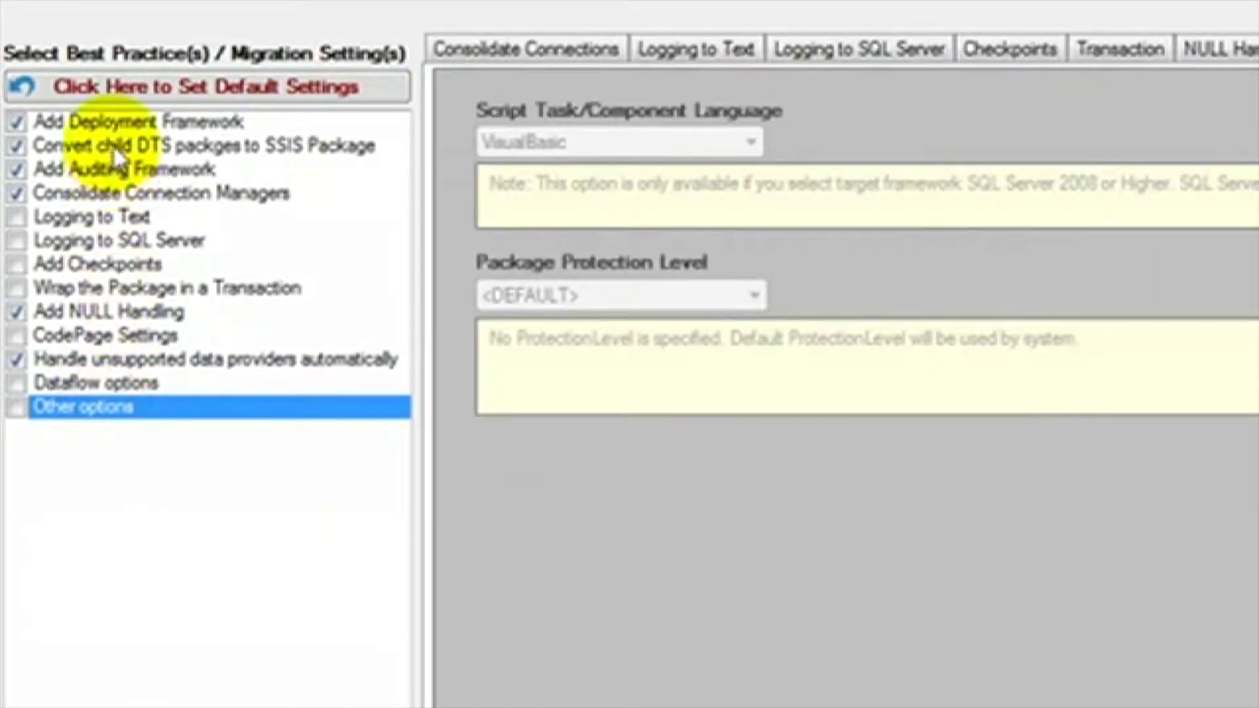
click(99, 121)
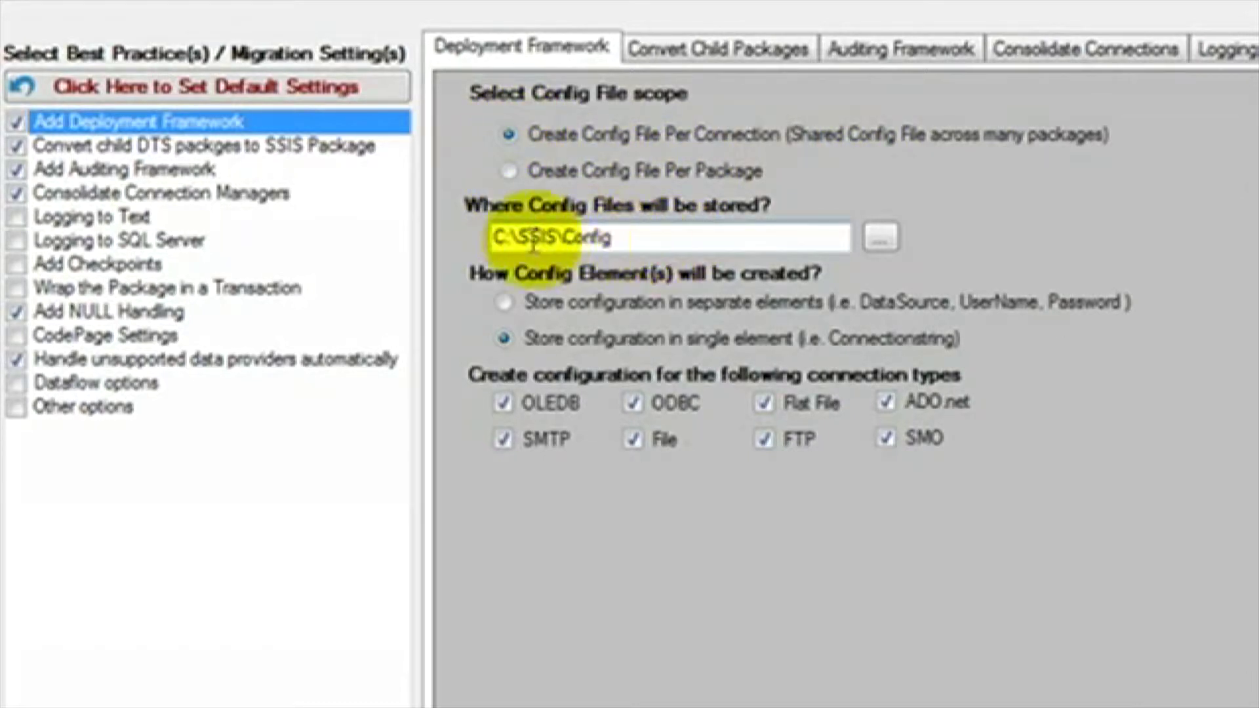
- Focus the config files folder path, then bring up the Convert Child Packages options
click(607, 238)
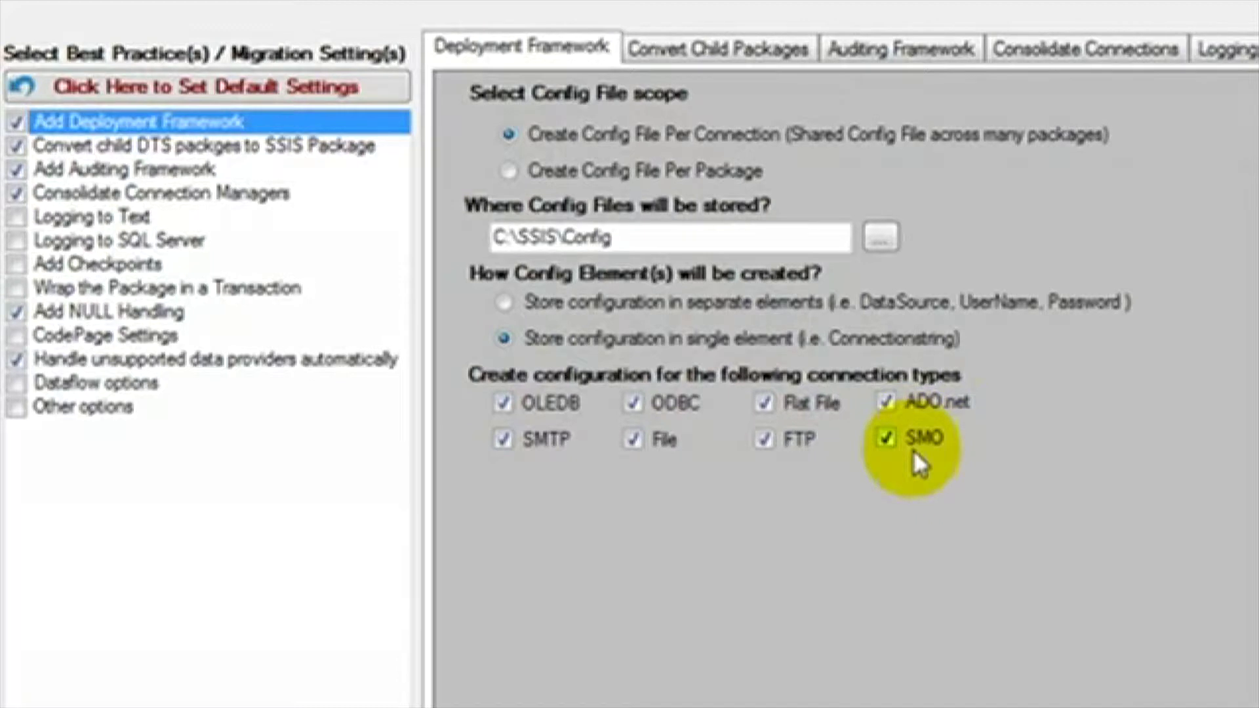
click(187, 147)
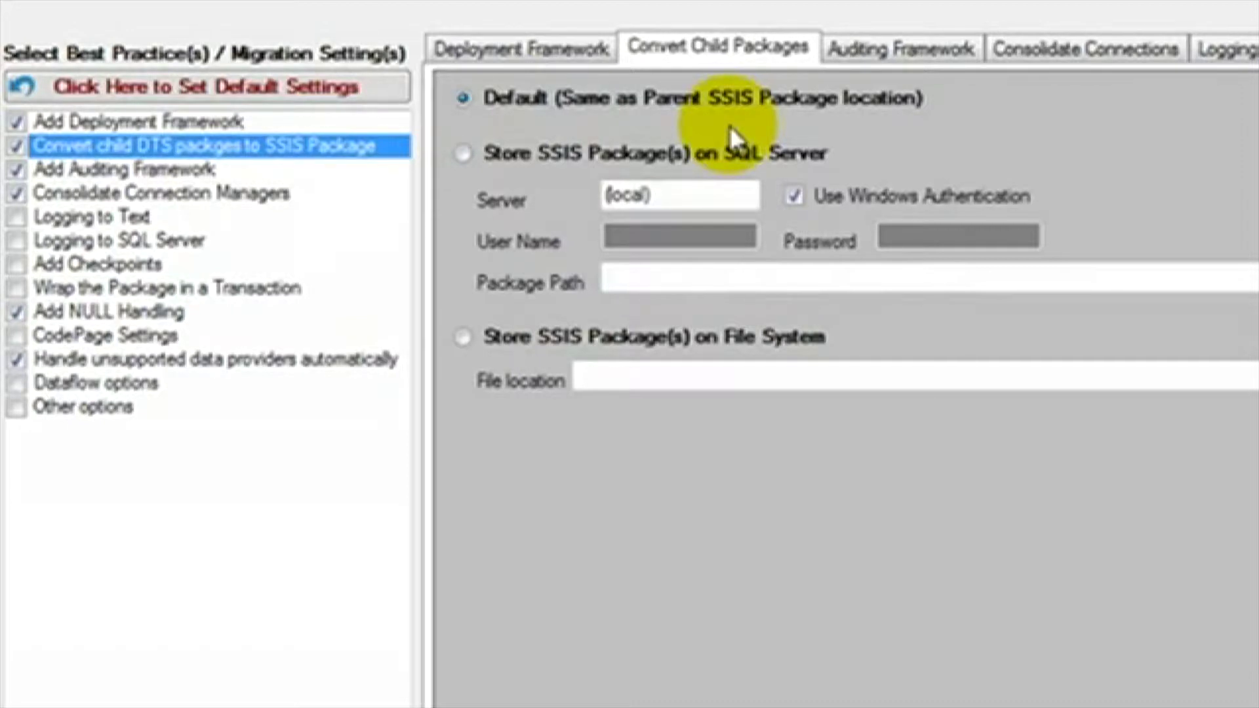
- Try SQL Server and File System child-package storage, then keep Default parent location and view Auditing Framework
click(465, 152)
click(673, 193)
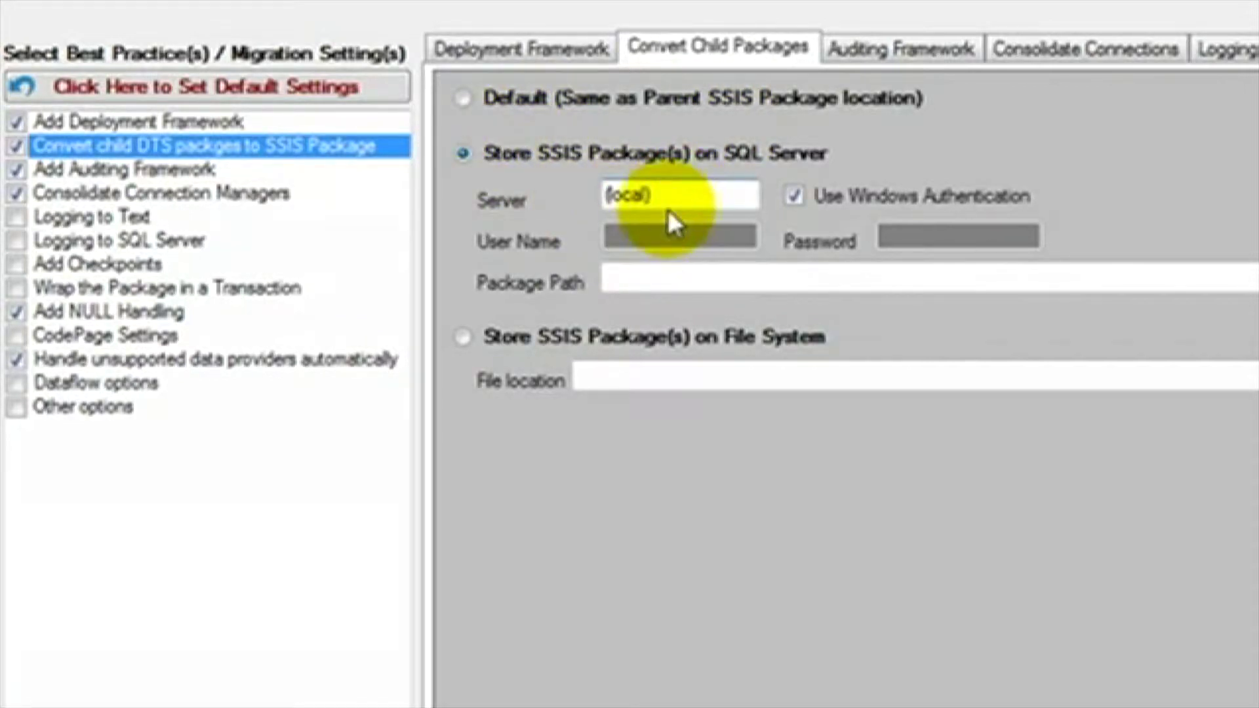
click(462, 338)
click(599, 380)
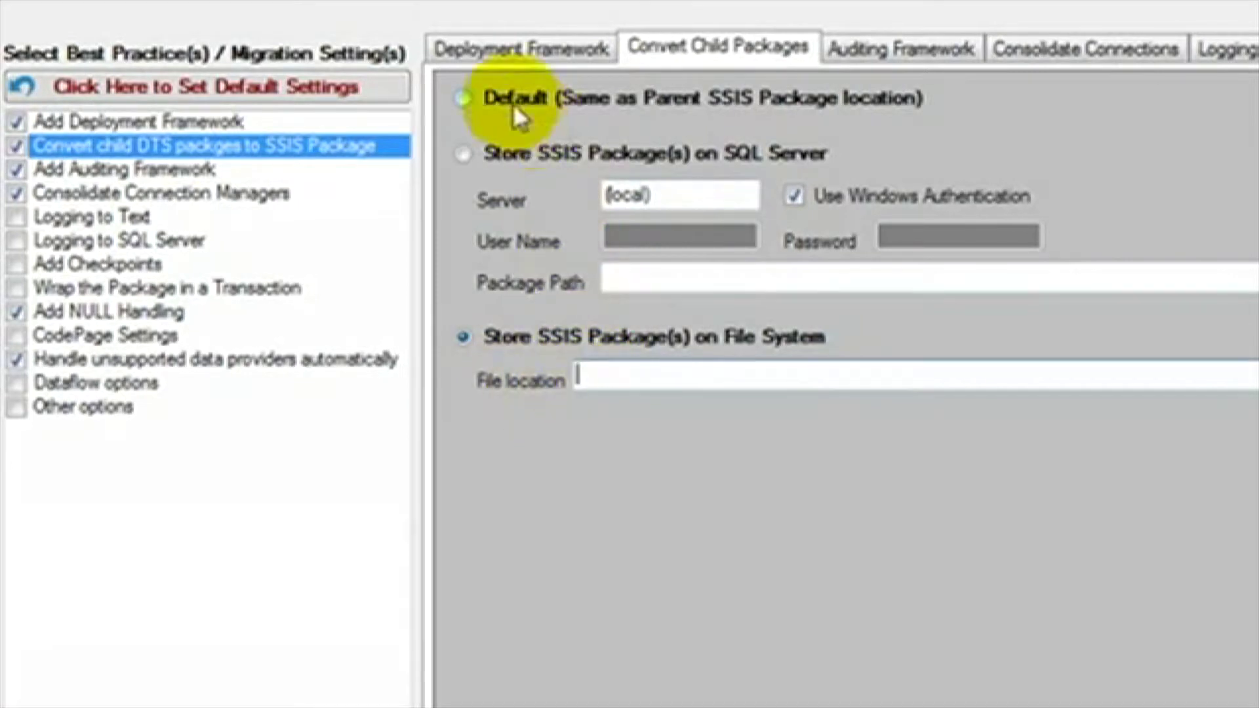
click(464, 99)
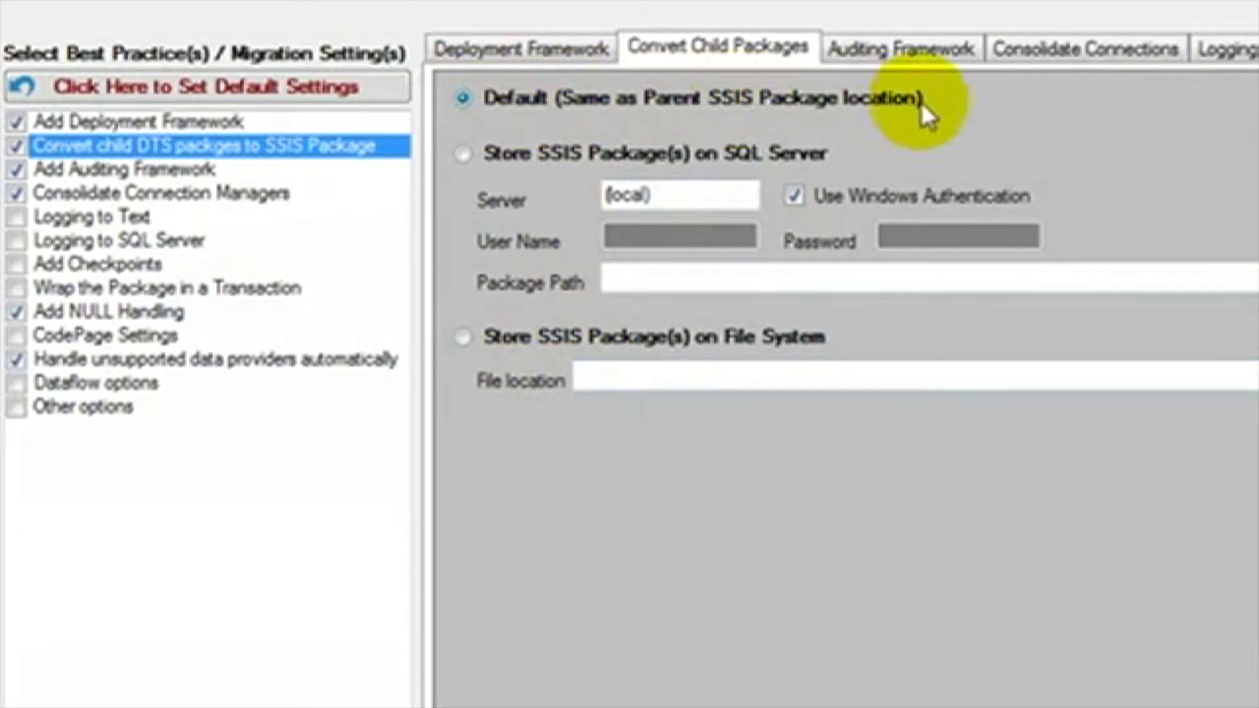
click(151, 169)
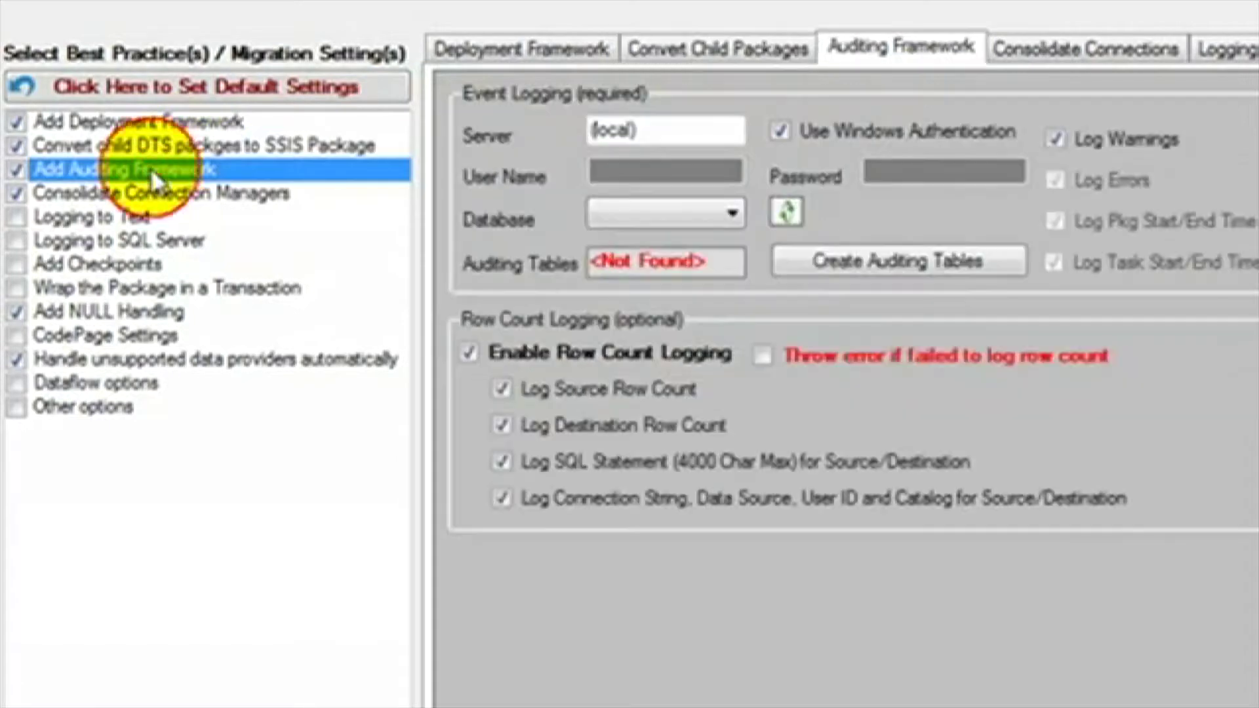
- Cancel creating a new auditing database and log auditing to the existing SSISOps database instead
click(654, 135)
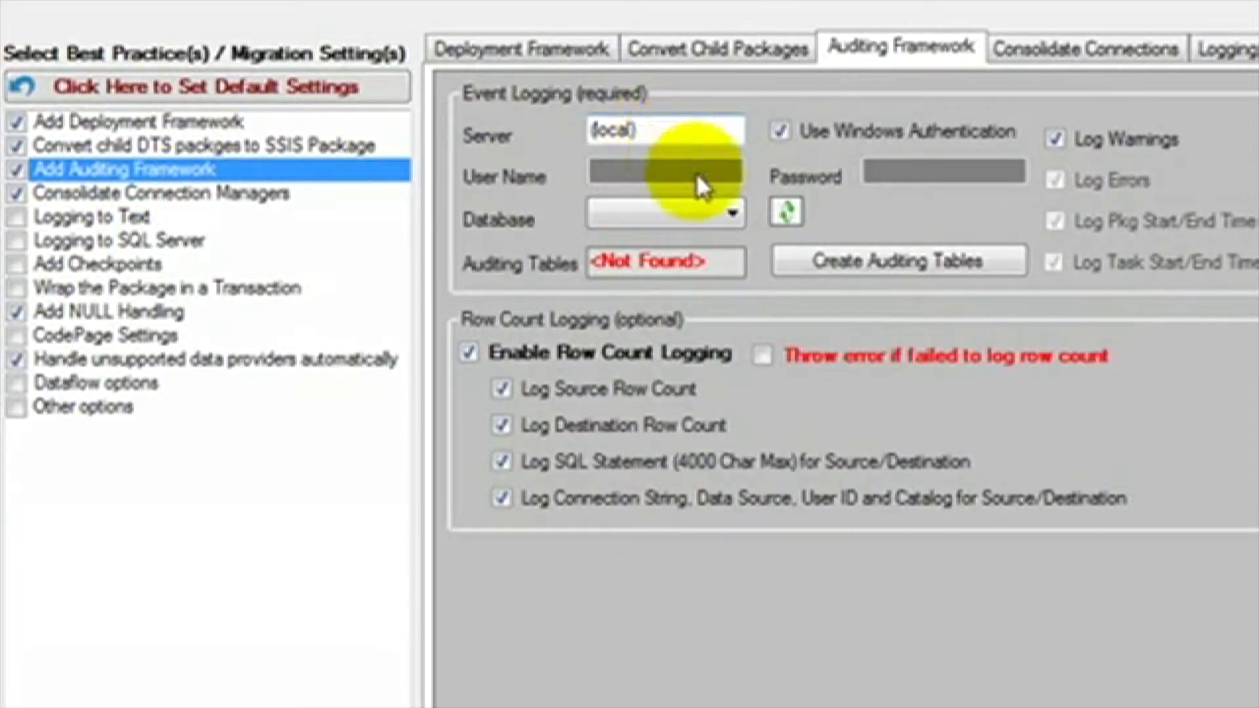
click(716, 211)
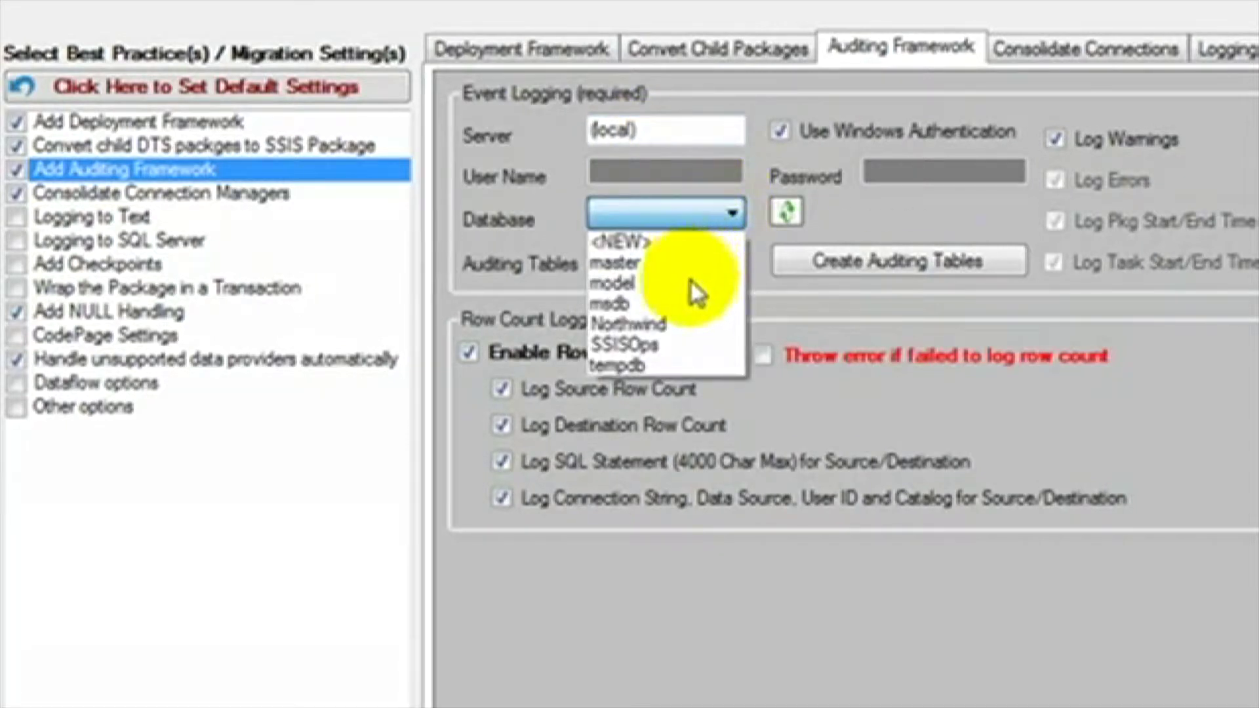
click(624, 244)
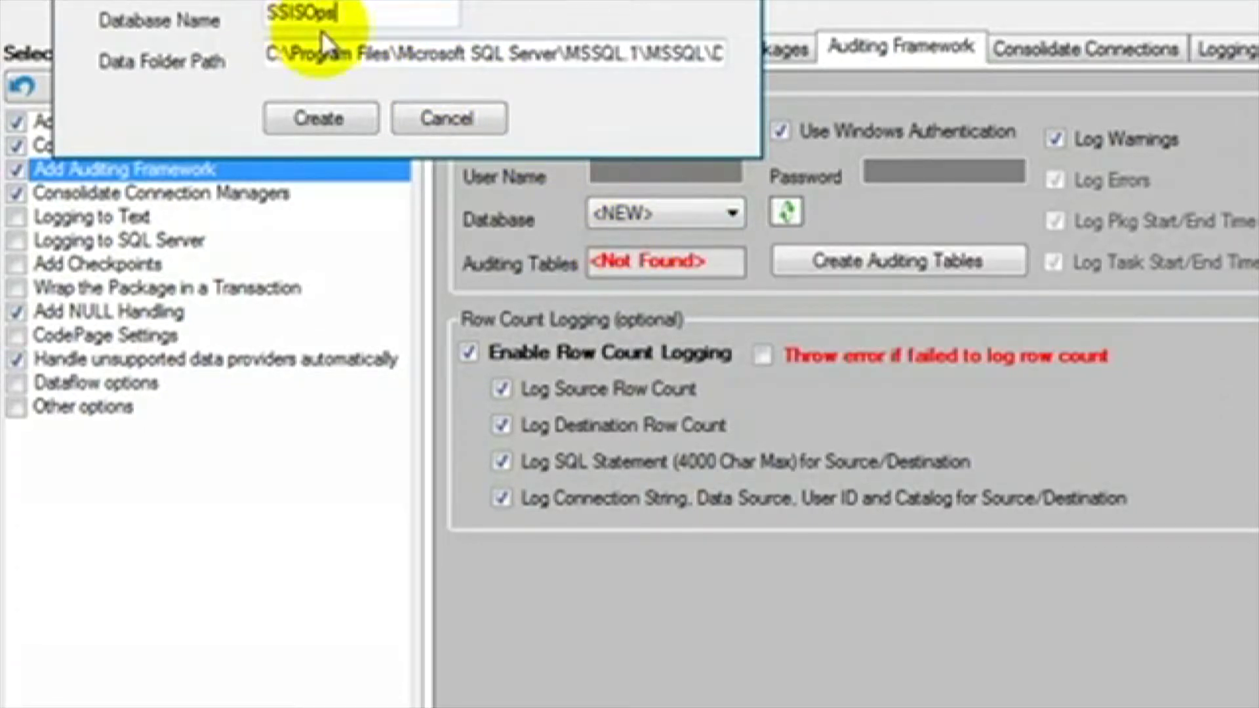
click(420, 120)
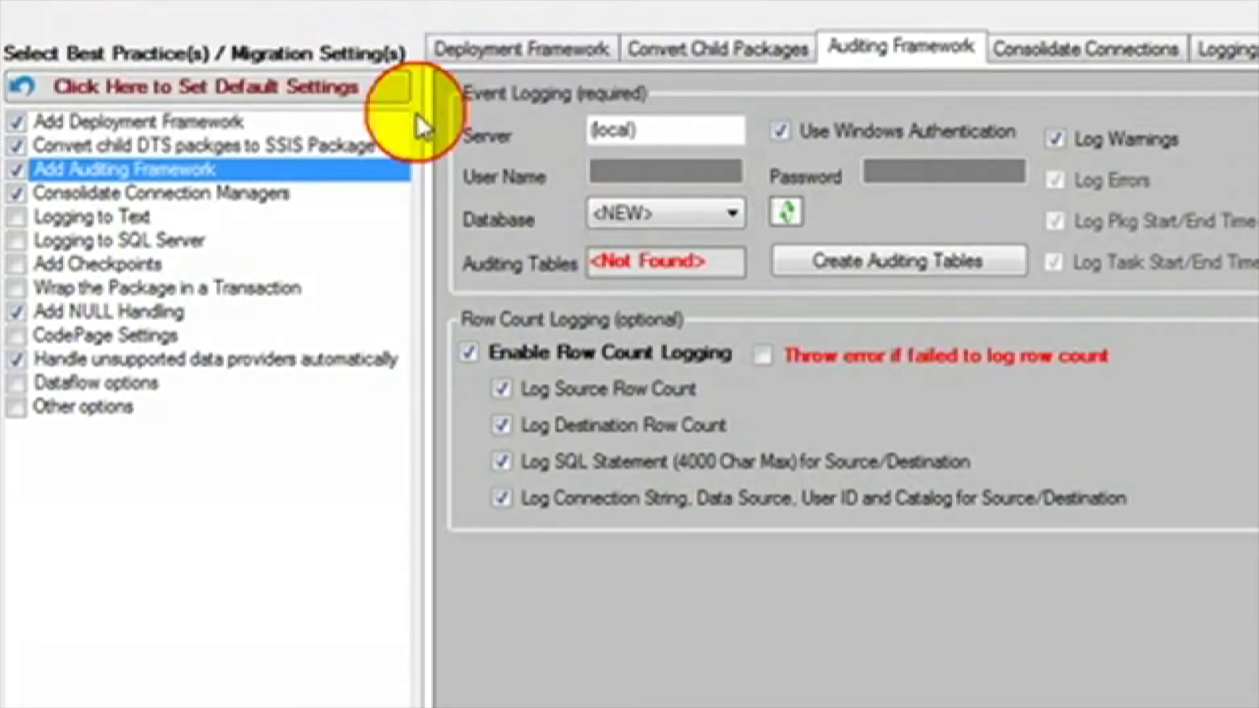
click(729, 215)
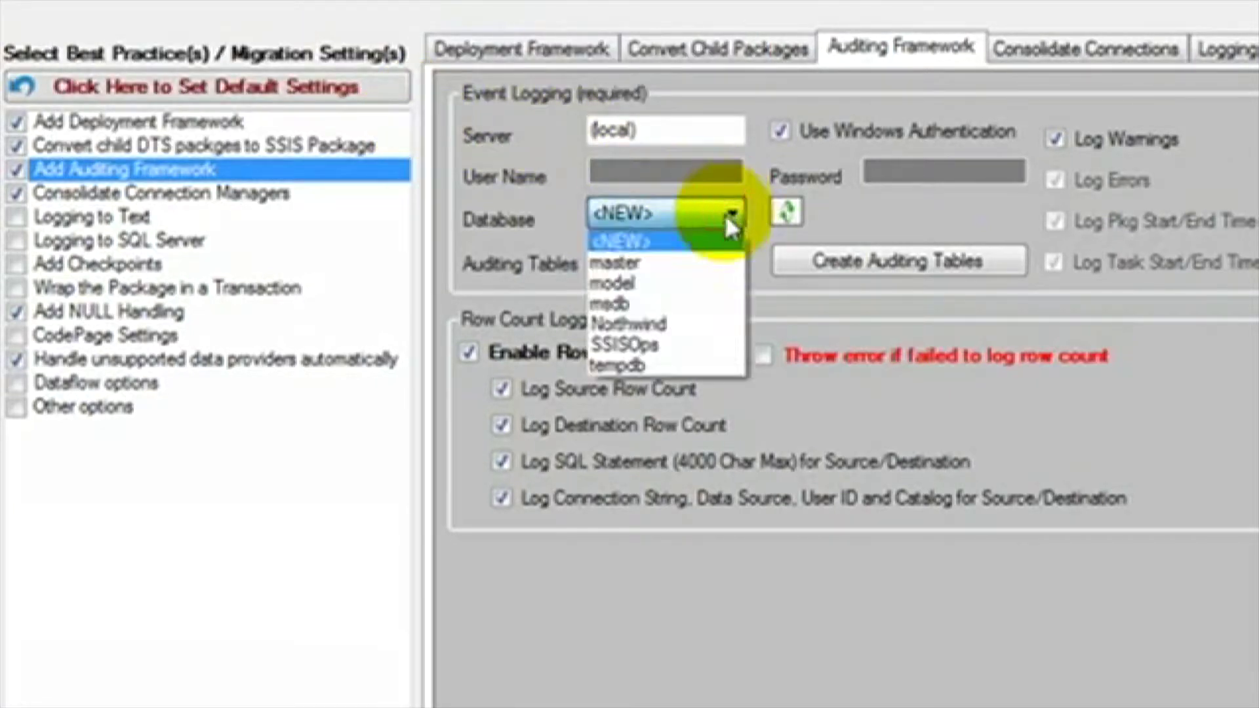
click(663, 345)
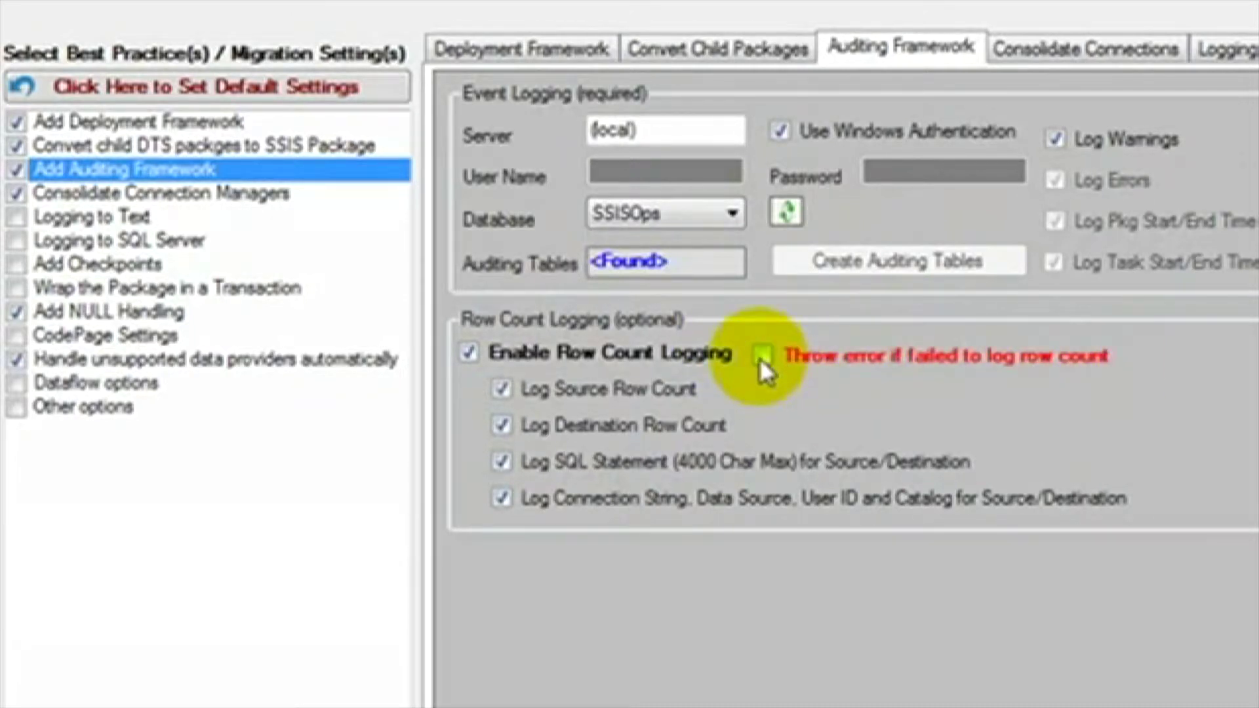
click(177, 193)
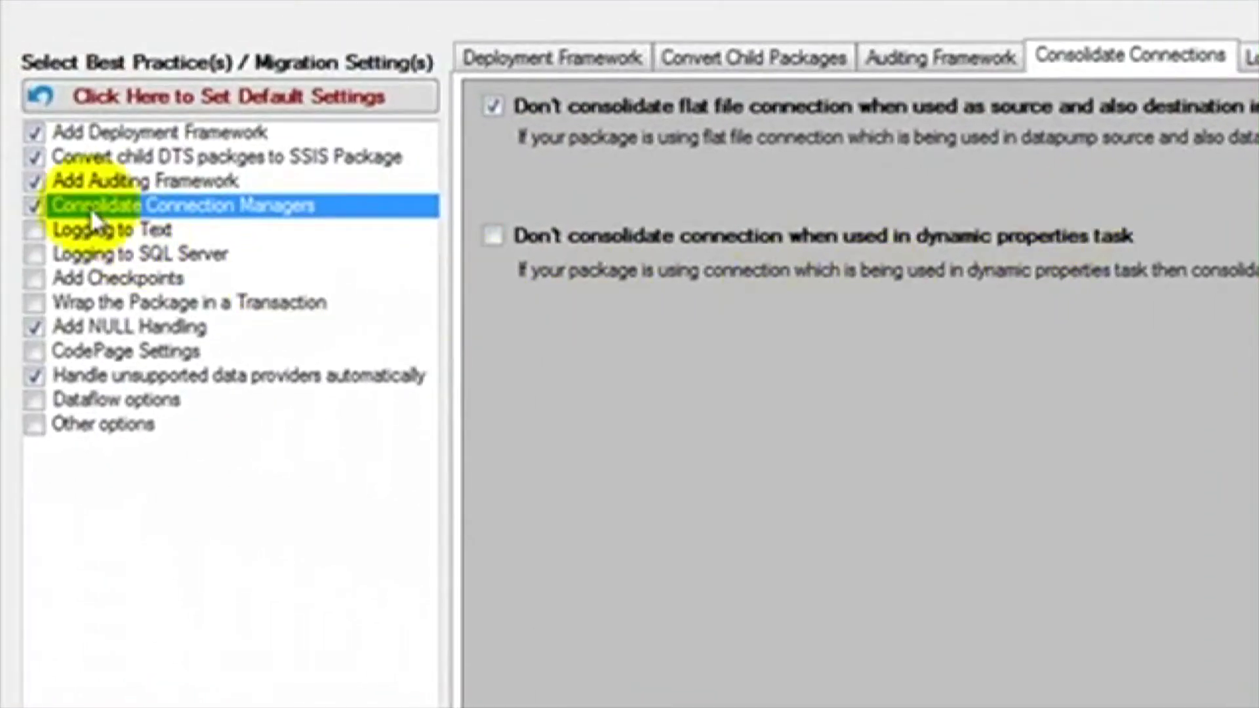
- Review Consolidate Connections, then move on to the Logging to Text settings
click(95, 231)
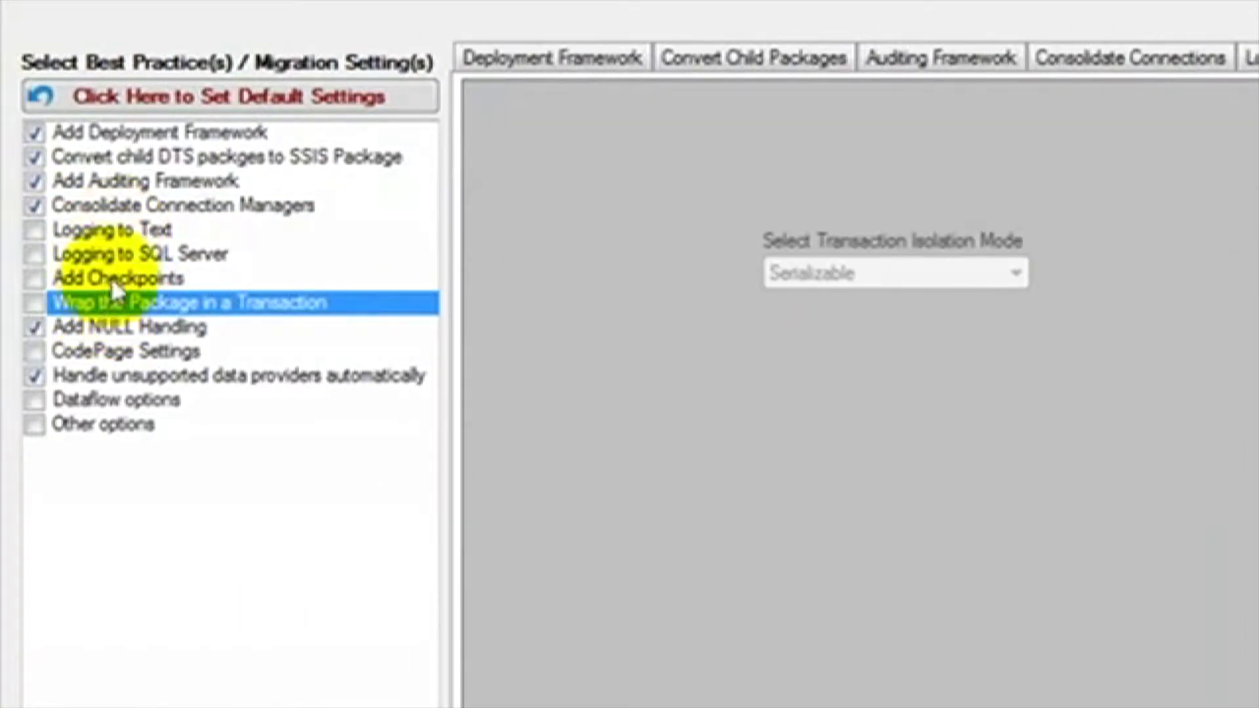
- Browse Logging to Text, Logging to SQL Server, Checkpoints and Transaction rules, ending on NULL Handling
click(135, 230)
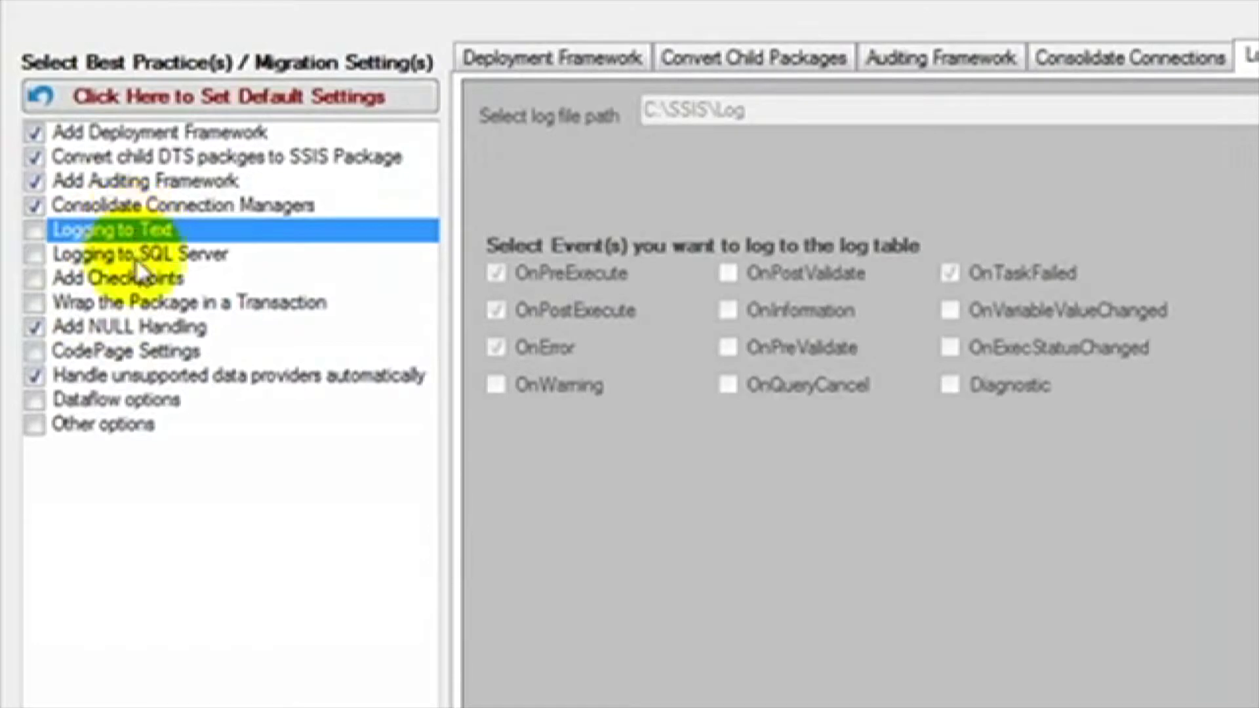
click(135, 258)
click(133, 279)
click(128, 303)
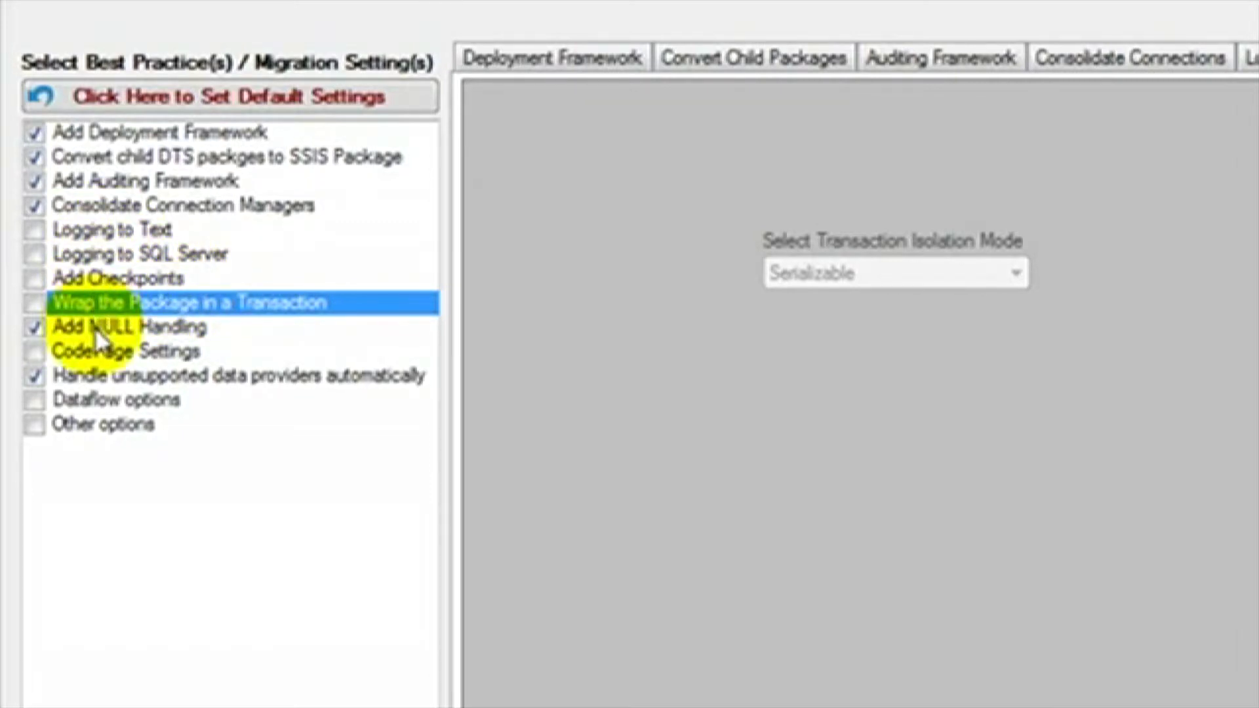
click(95, 327)
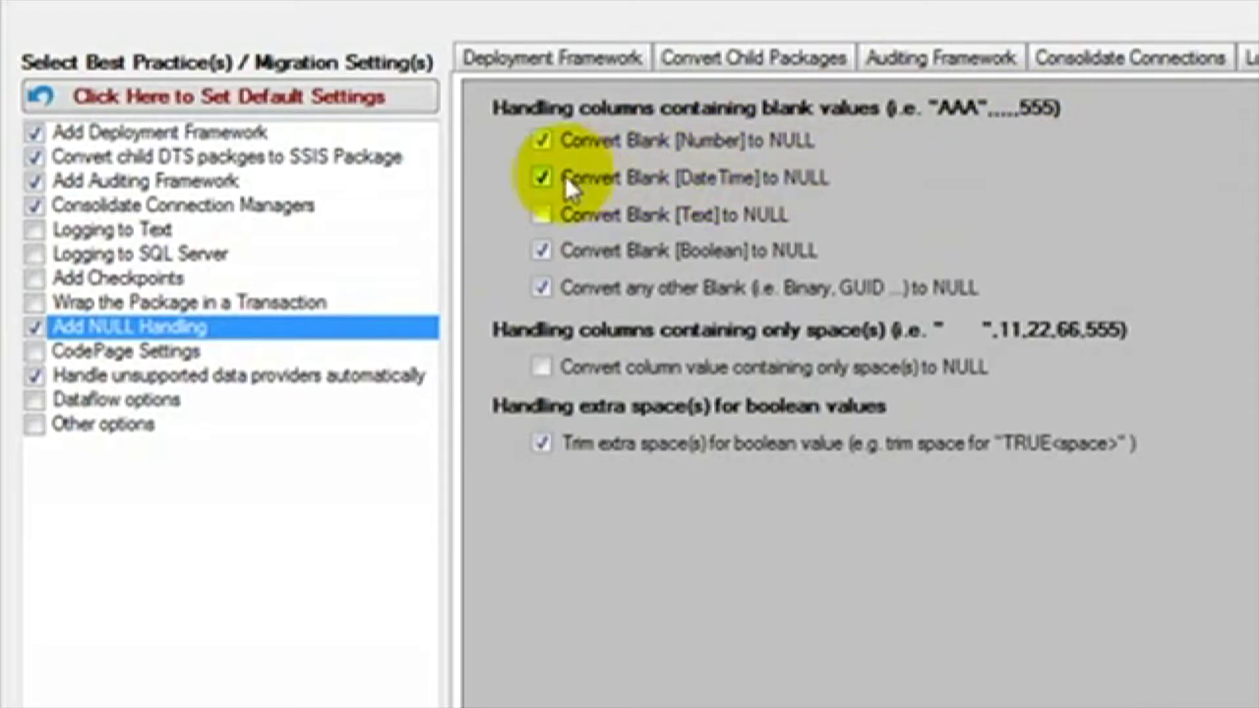
- Keep blank DateTime converting to NULL, review CodePage settings, and uncheck Check for 64bit support
click(542, 182)
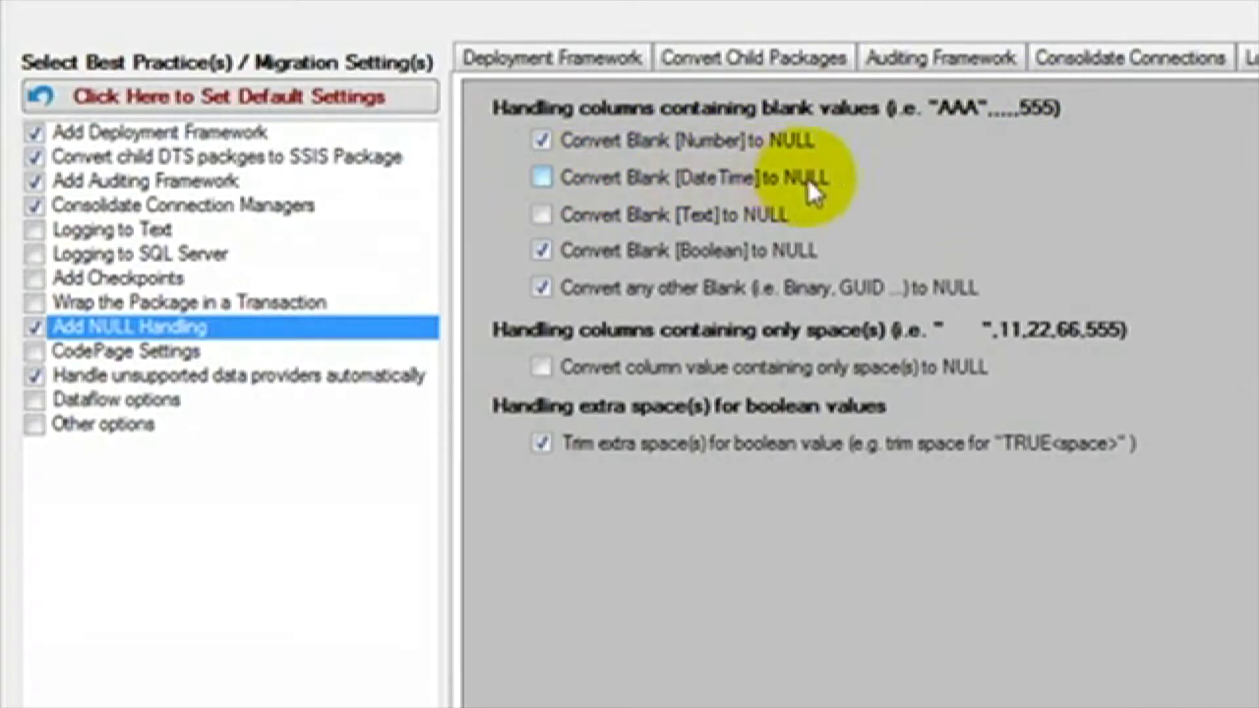
click(543, 177)
click(131, 353)
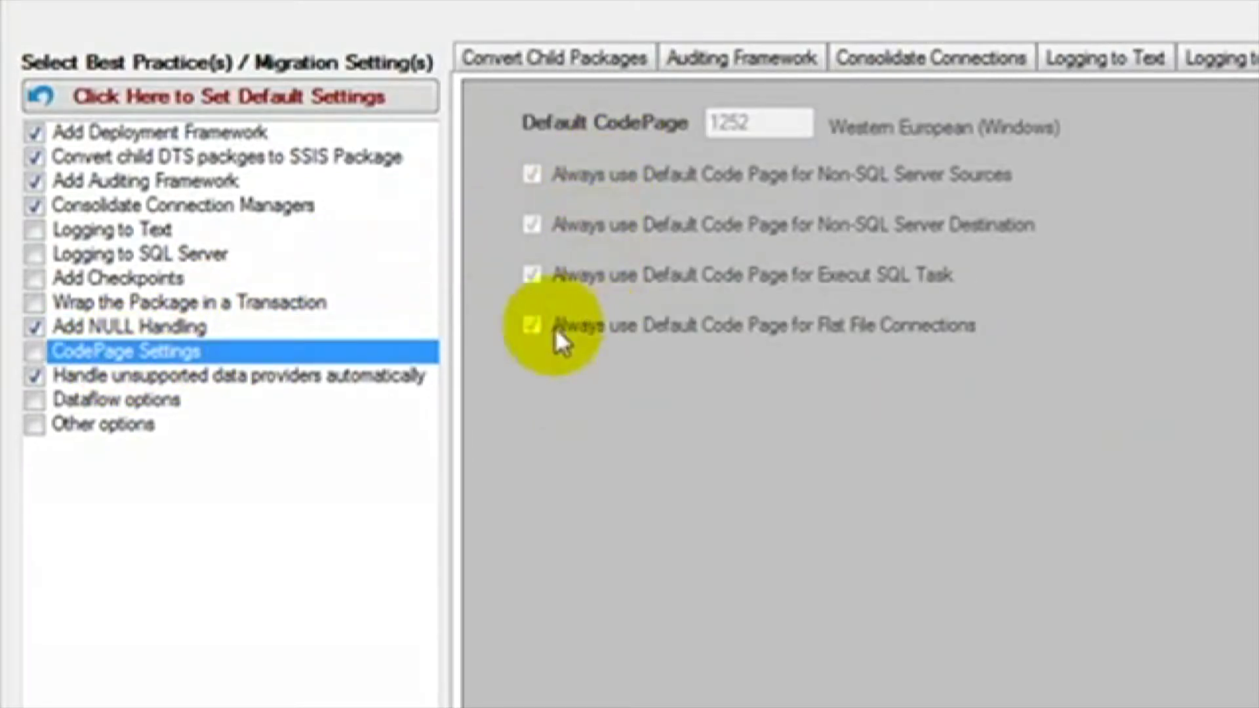
click(103, 379)
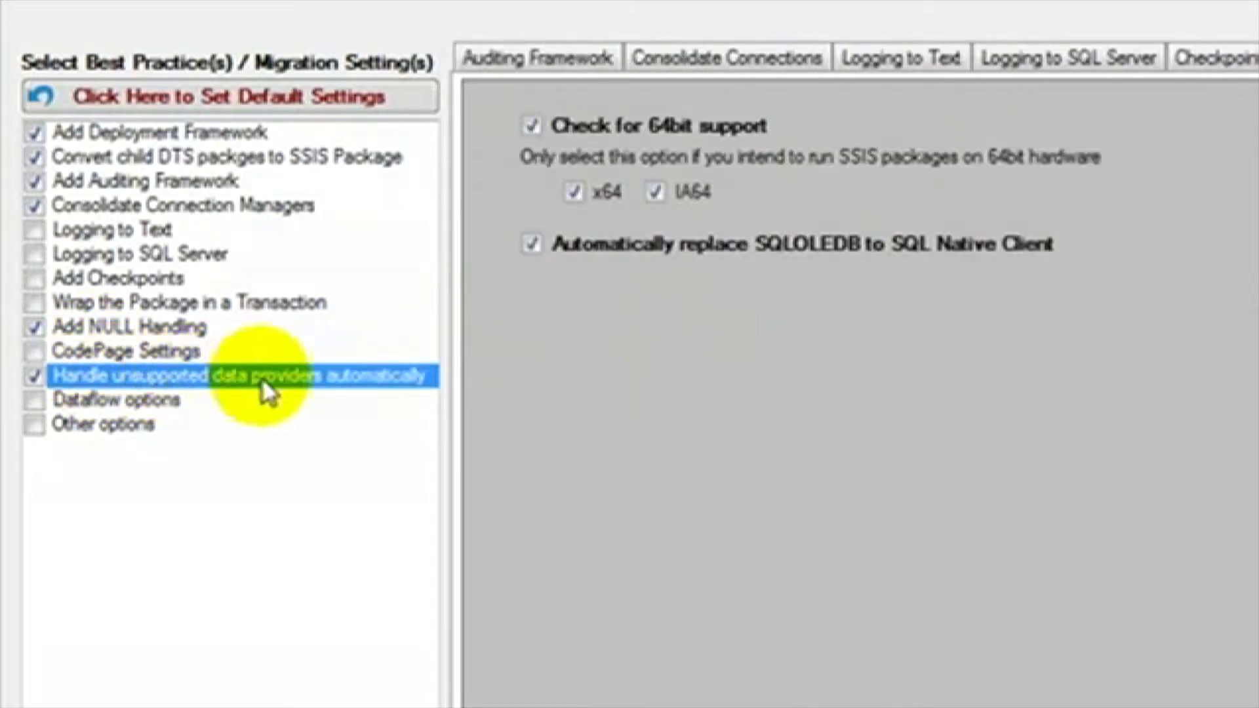
click(537, 128)
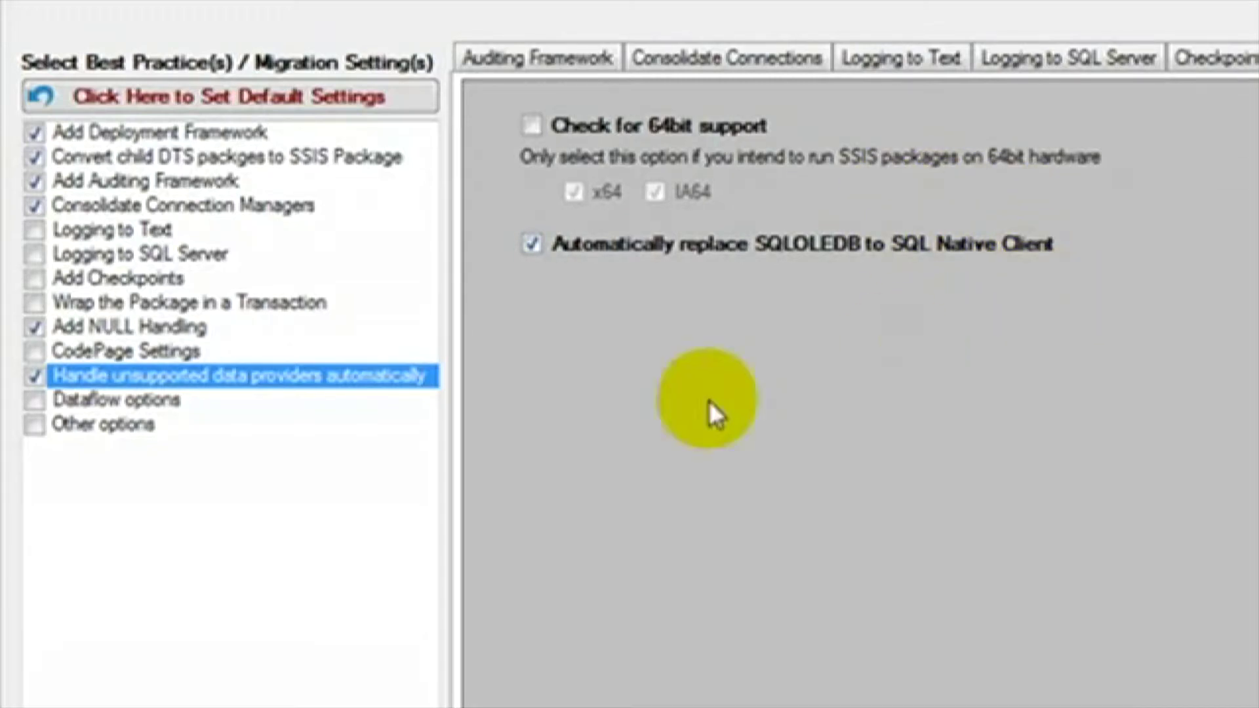
click(132, 399)
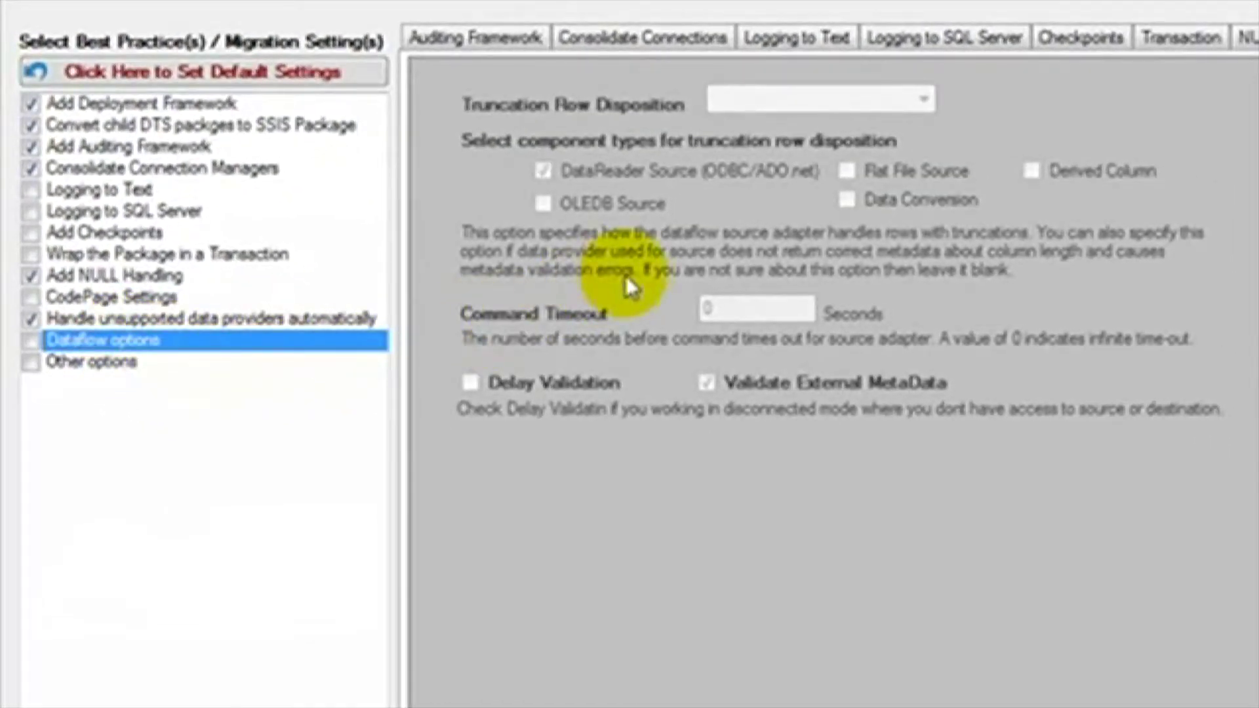
- Enable Dataflow options without a truncation disposition and select the 0-second Command Timeout value
click(30, 340)
click(918, 101)
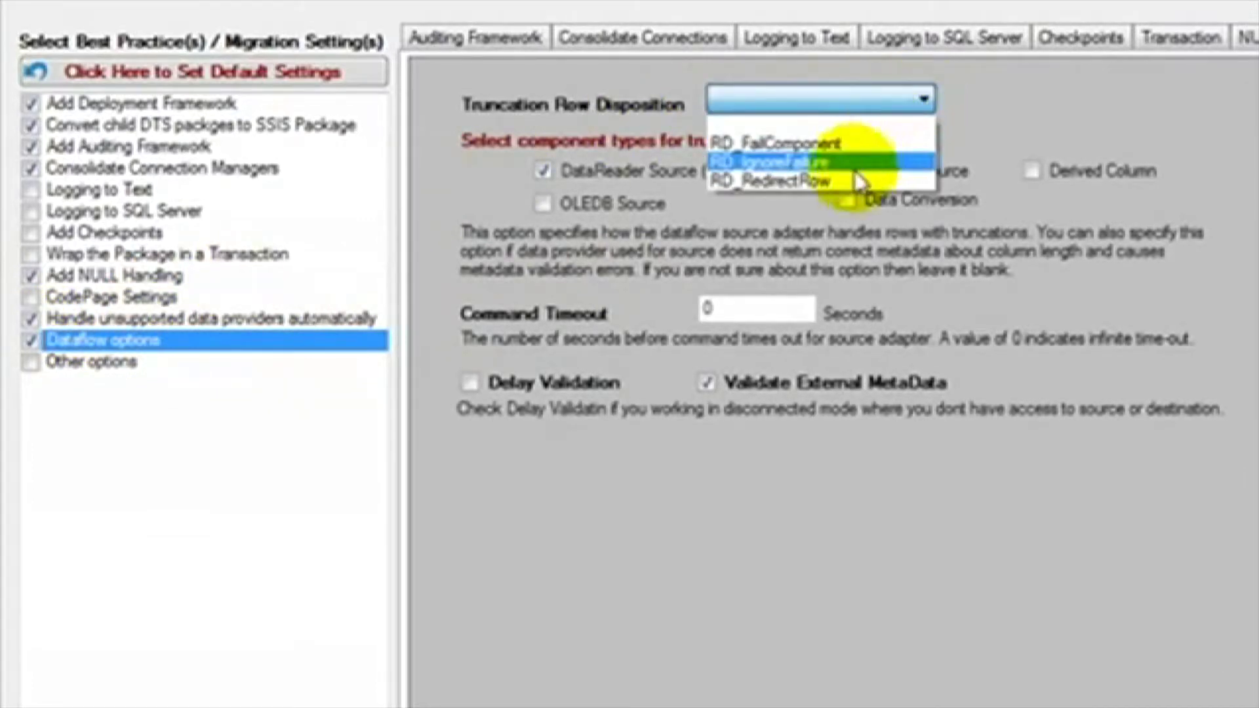
click(793, 200)
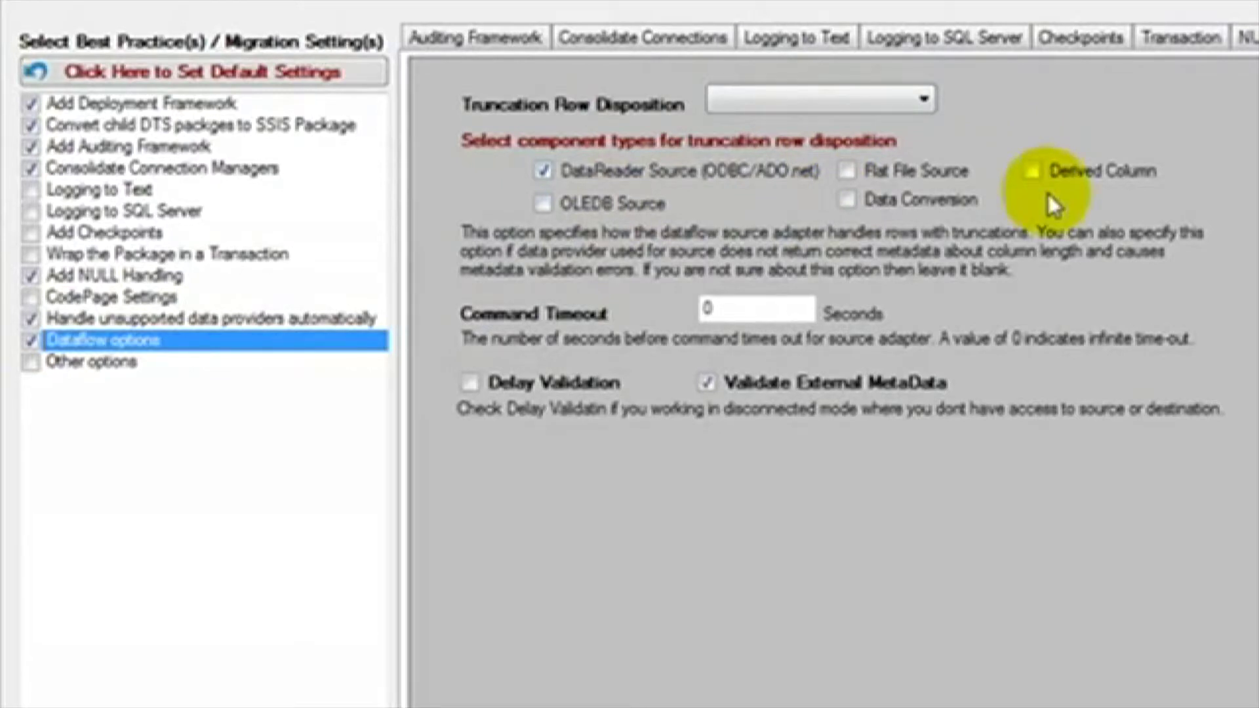
double_click(724, 314)
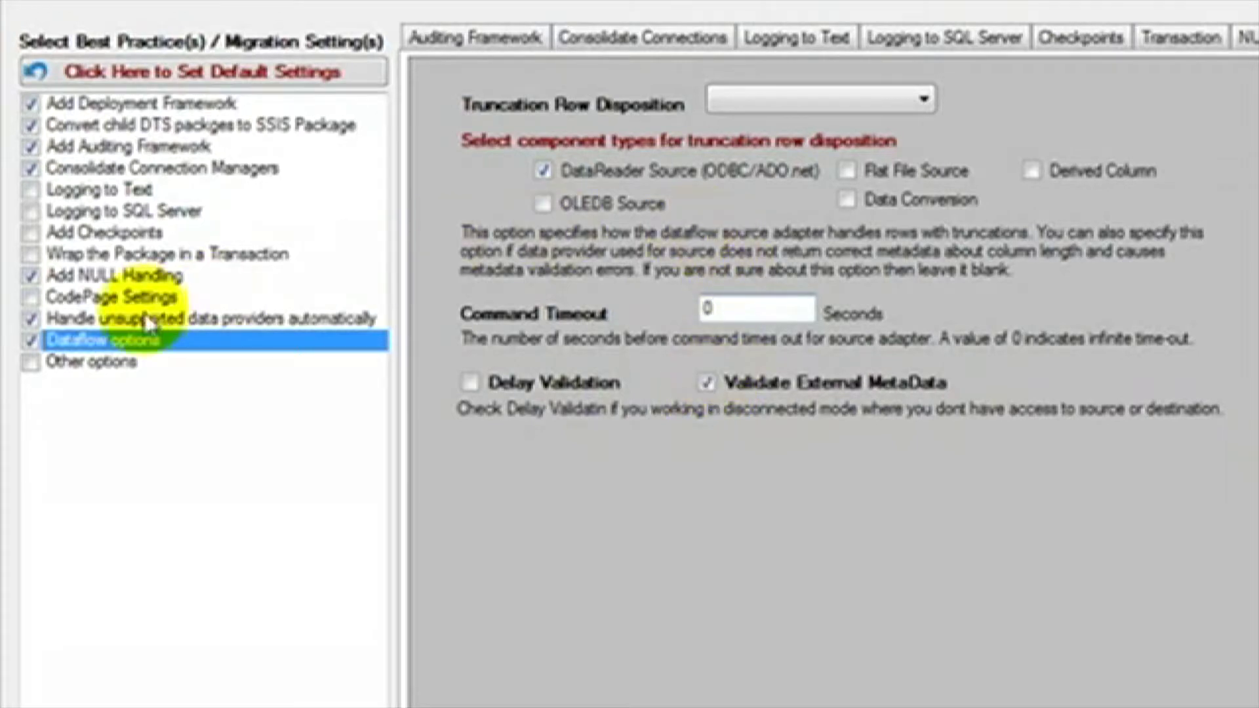
- Leave Dataflow and Other options disabled, with <DEFAULT> protection level, and proceed to Verify and Process
click(30, 340)
click(76, 363)
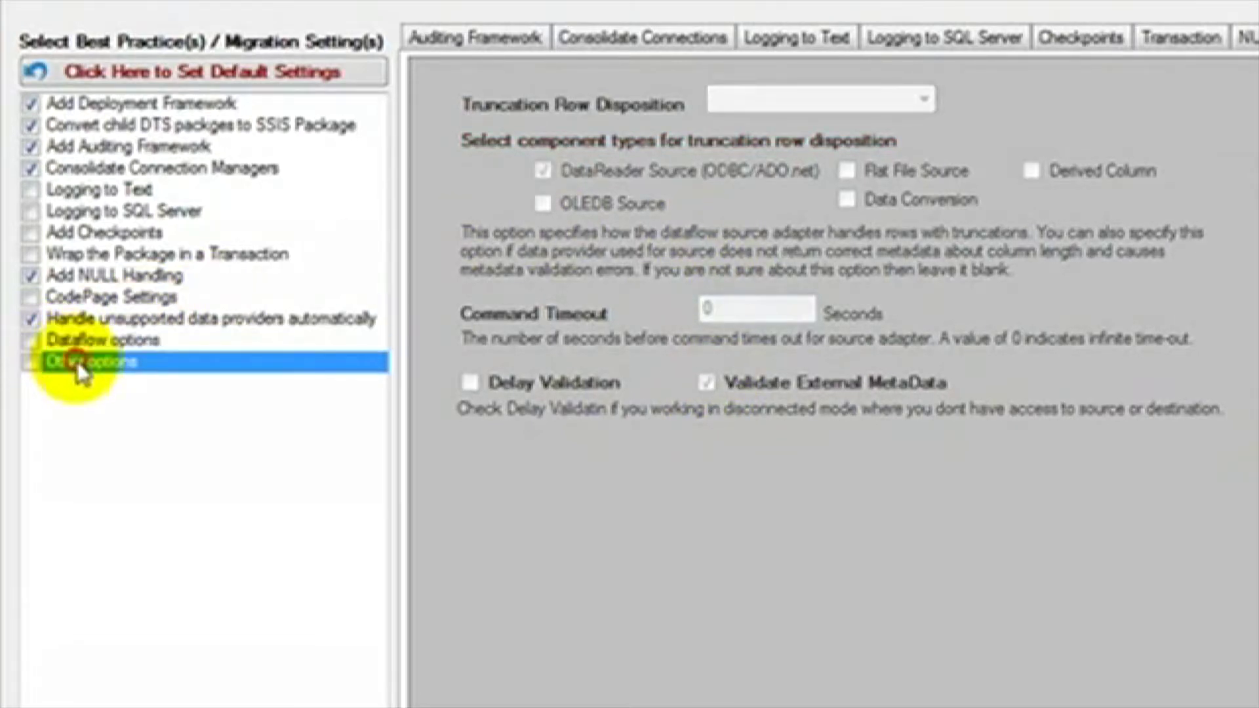
click(31, 362)
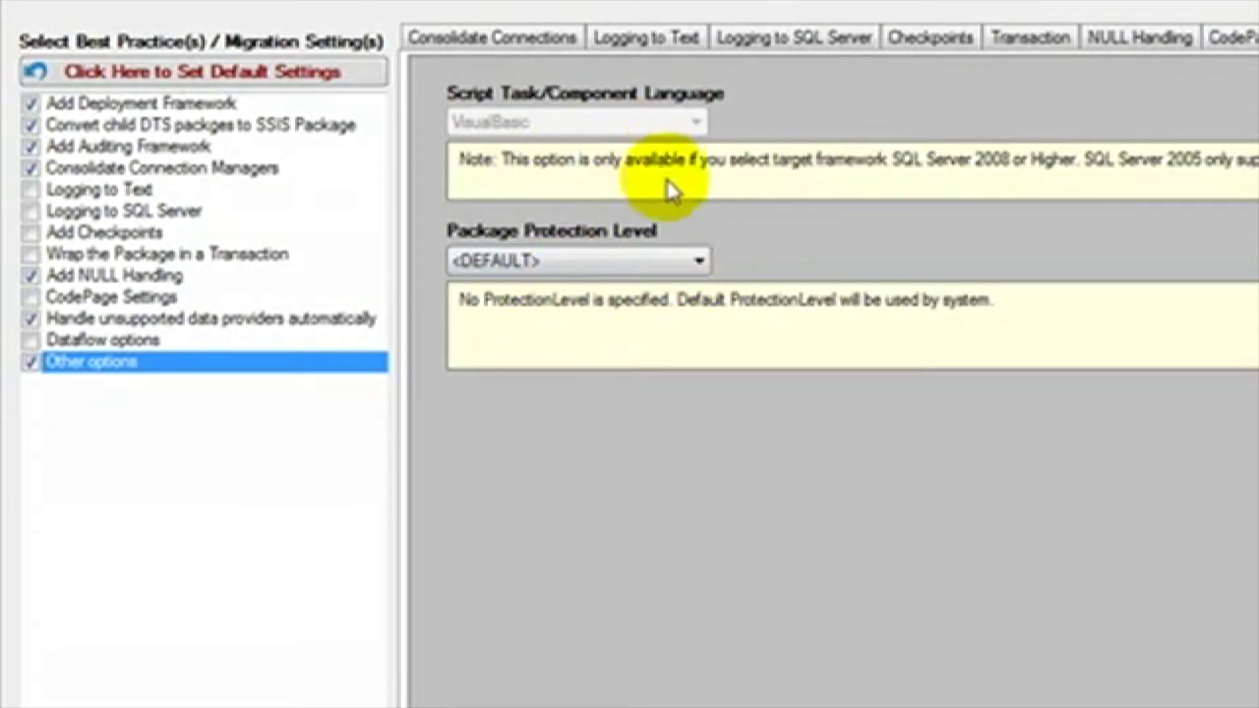
click(697, 260)
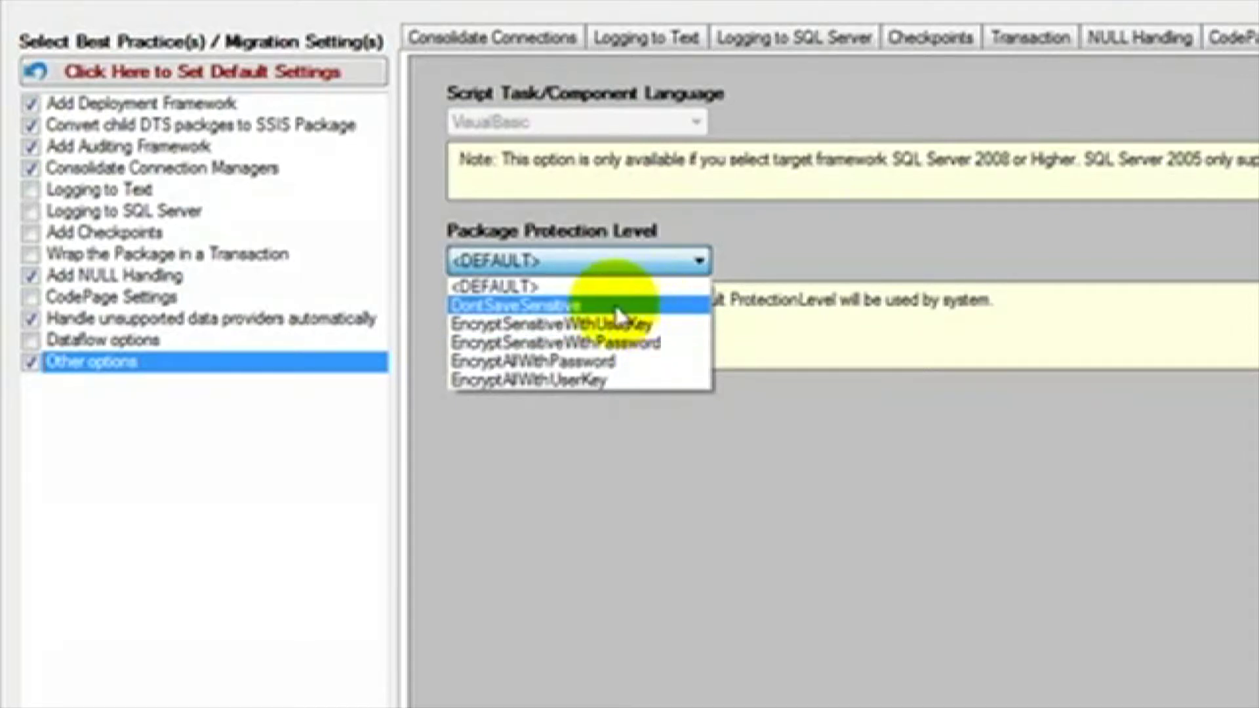
click(588, 288)
click(29, 364)
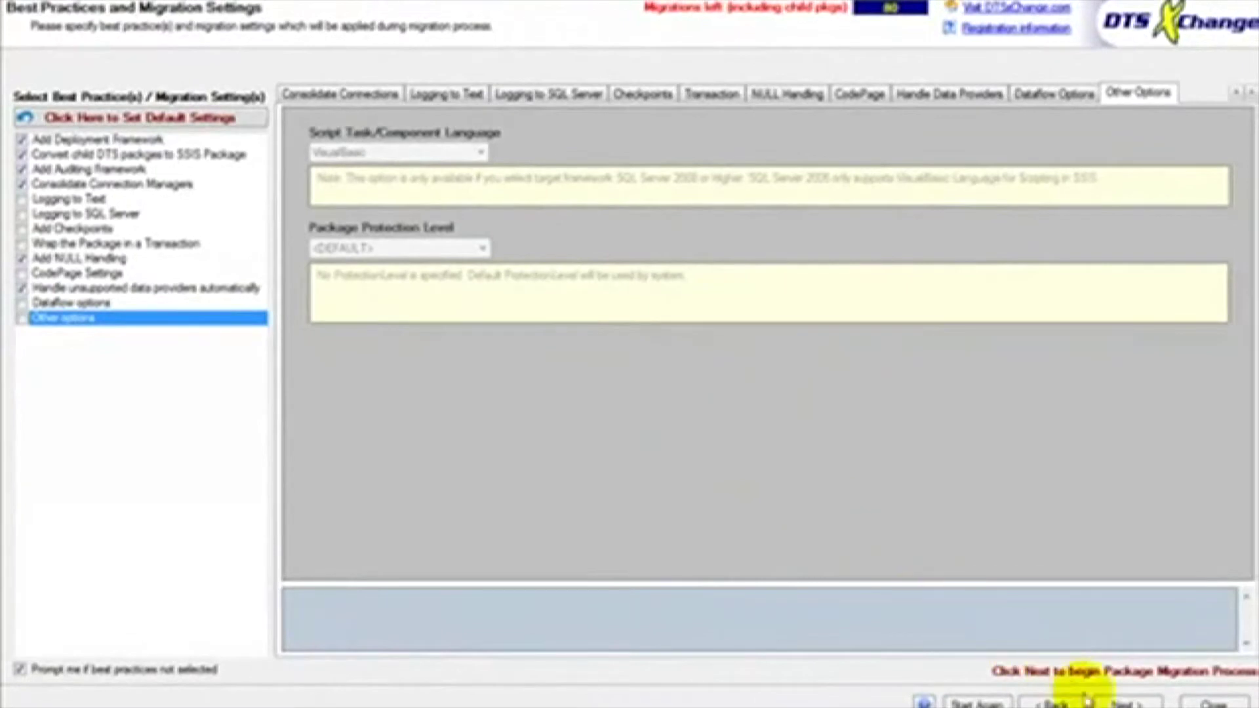
click(1119, 700)
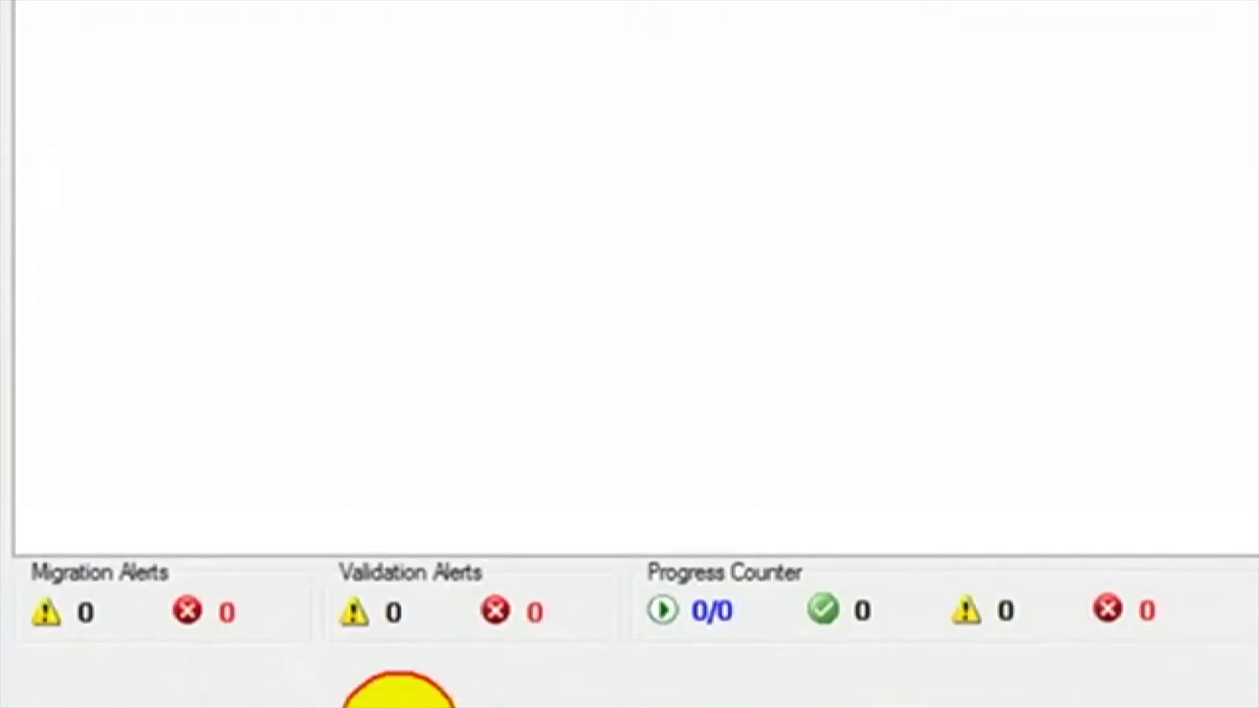
- Migrate the three DTS packages, check the completed 116_CheckPoint_Test and warned 112_FlatFile rows, and continue
drag(401, 702, 183, 682)
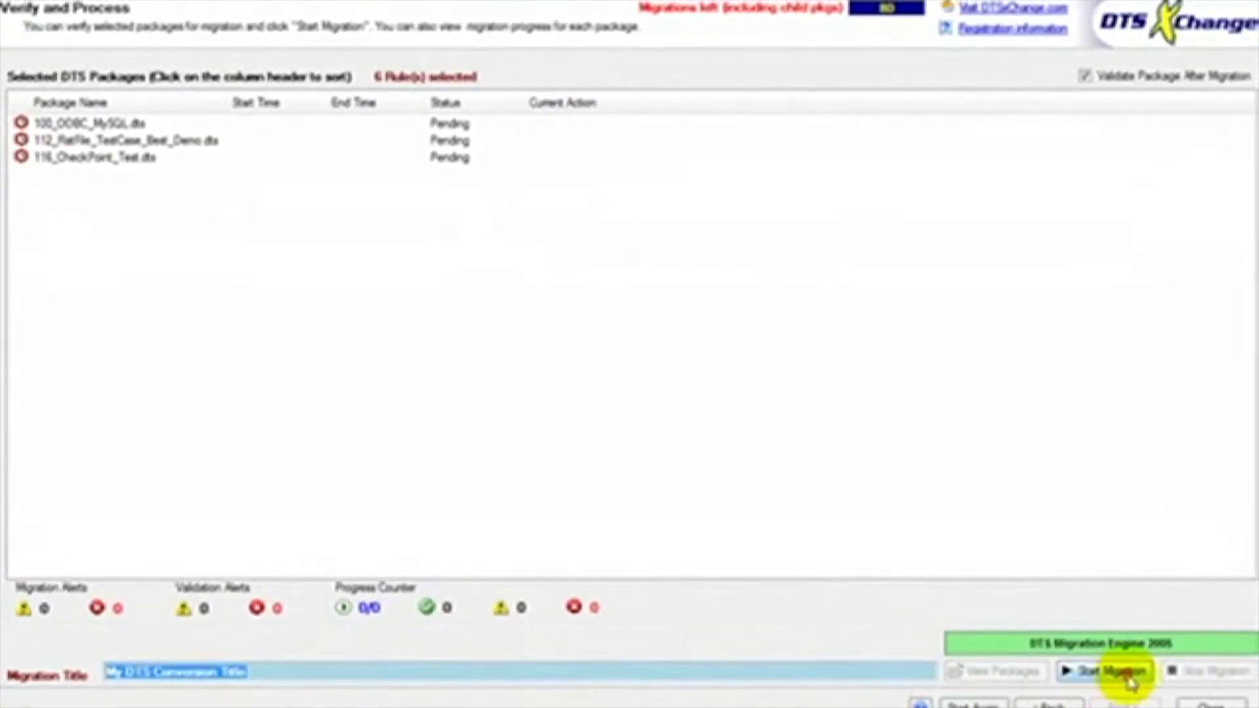
click(1113, 671)
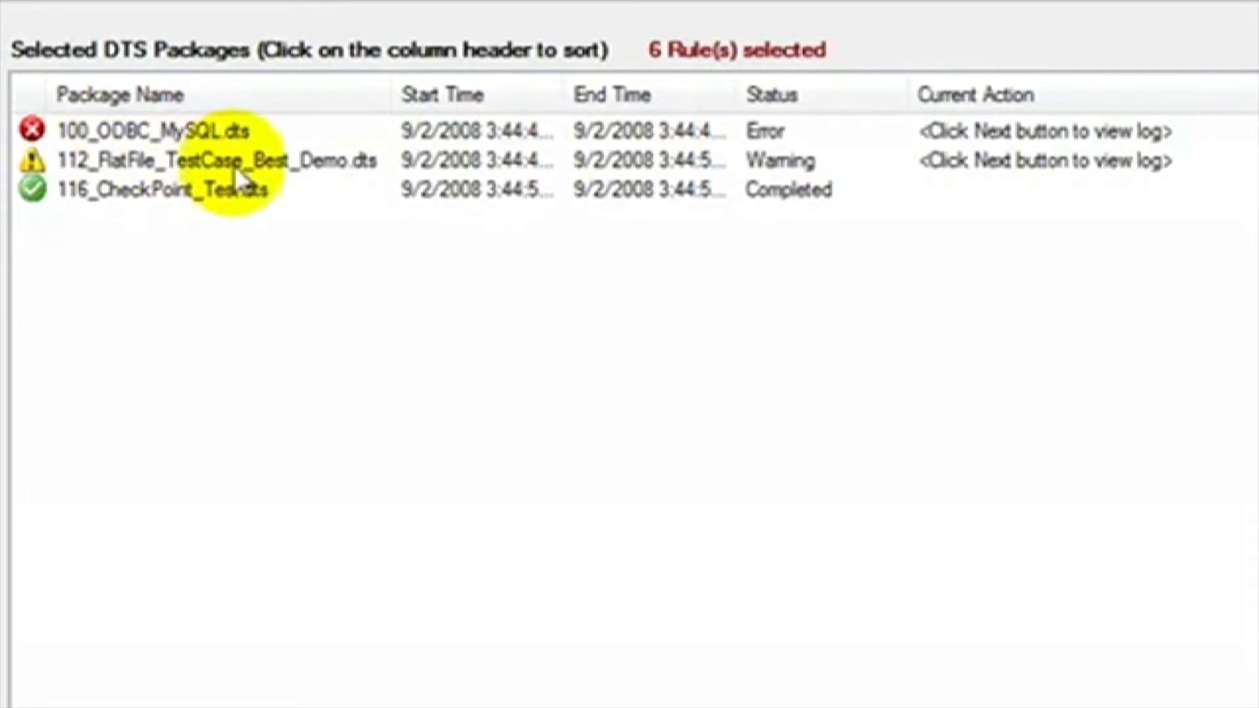
click(812, 197)
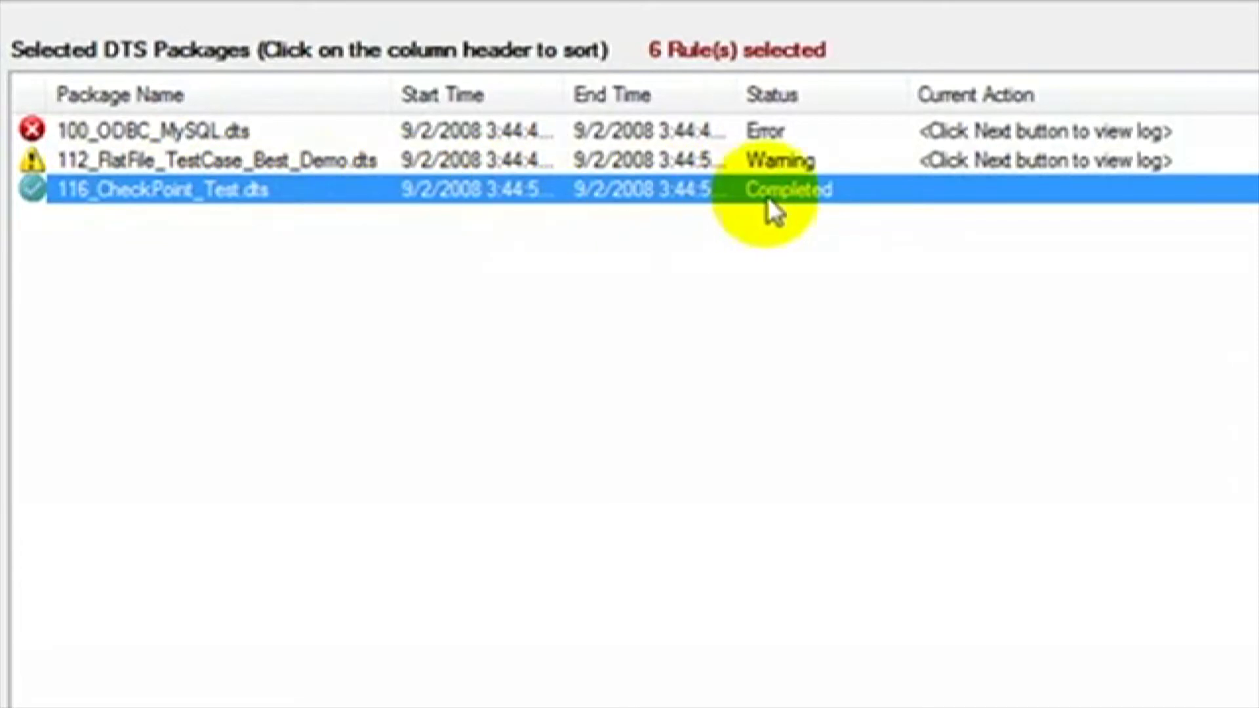
click(767, 163)
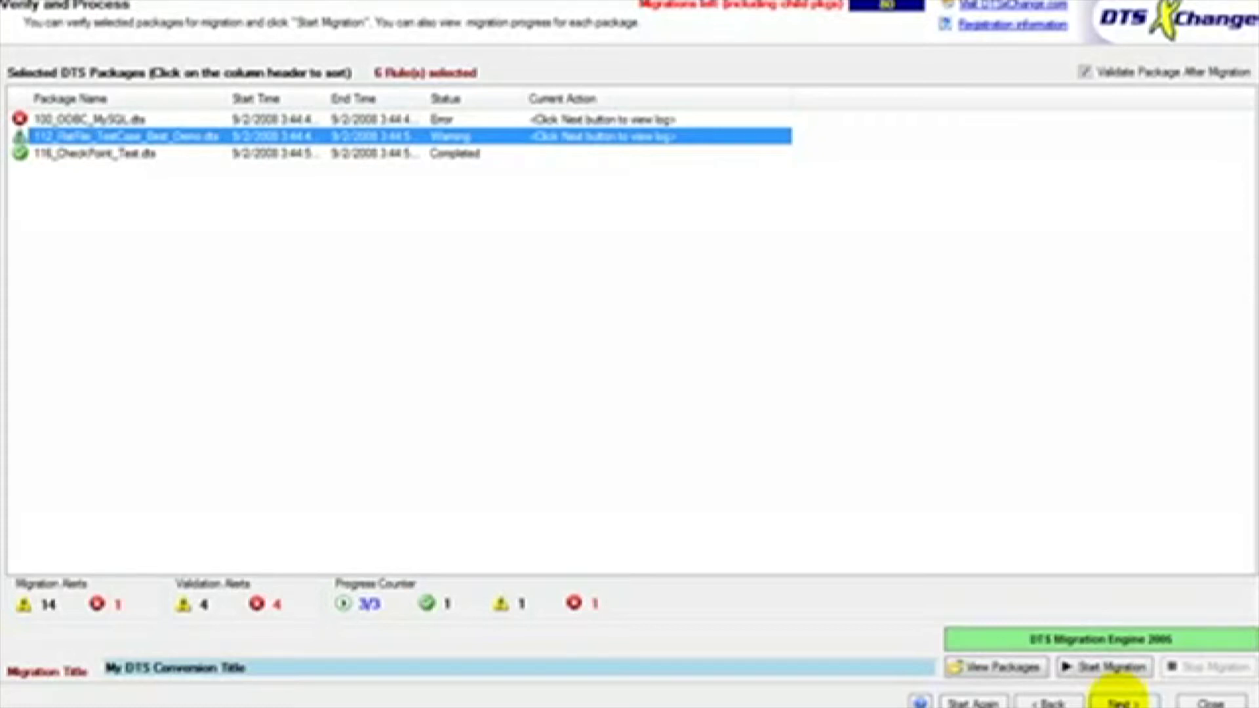
click(1118, 700)
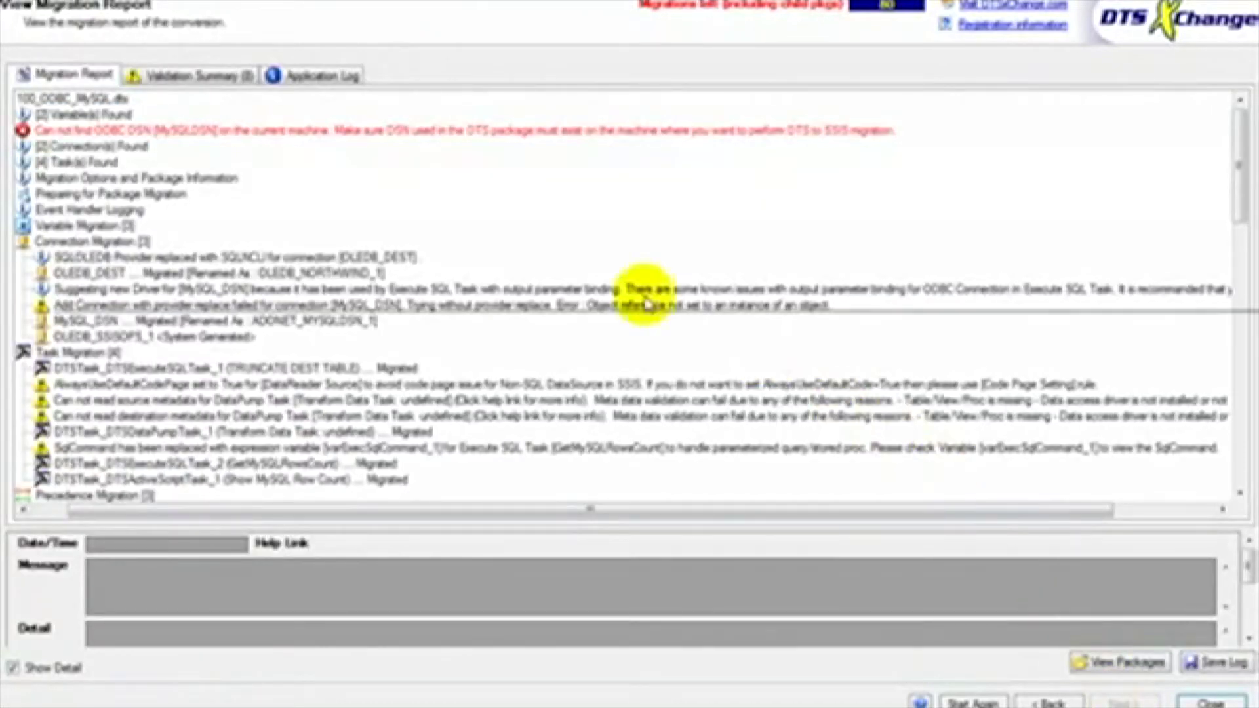
- Read the TRUNCATE DEST TABLE migration details and why SRC_FF_DEL_W_HDR couldn't be consolidated
click(133, 368)
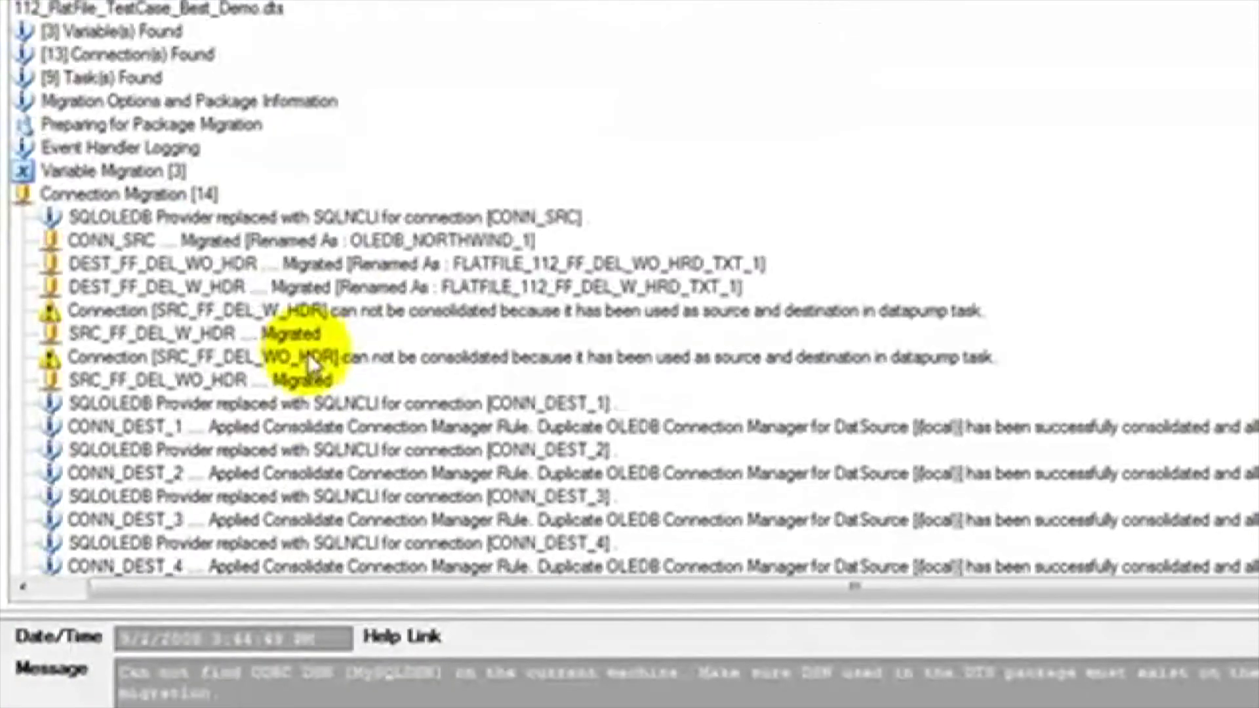
click(438, 318)
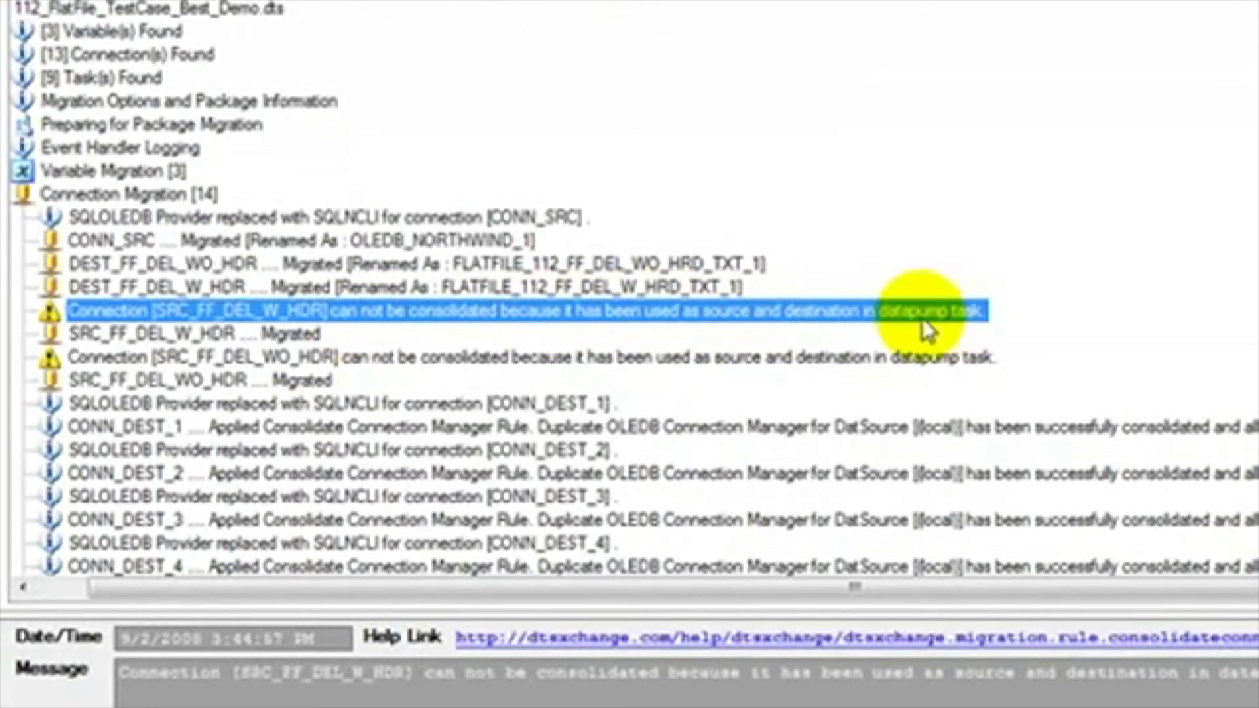
scroll(468, 334, down, 3)
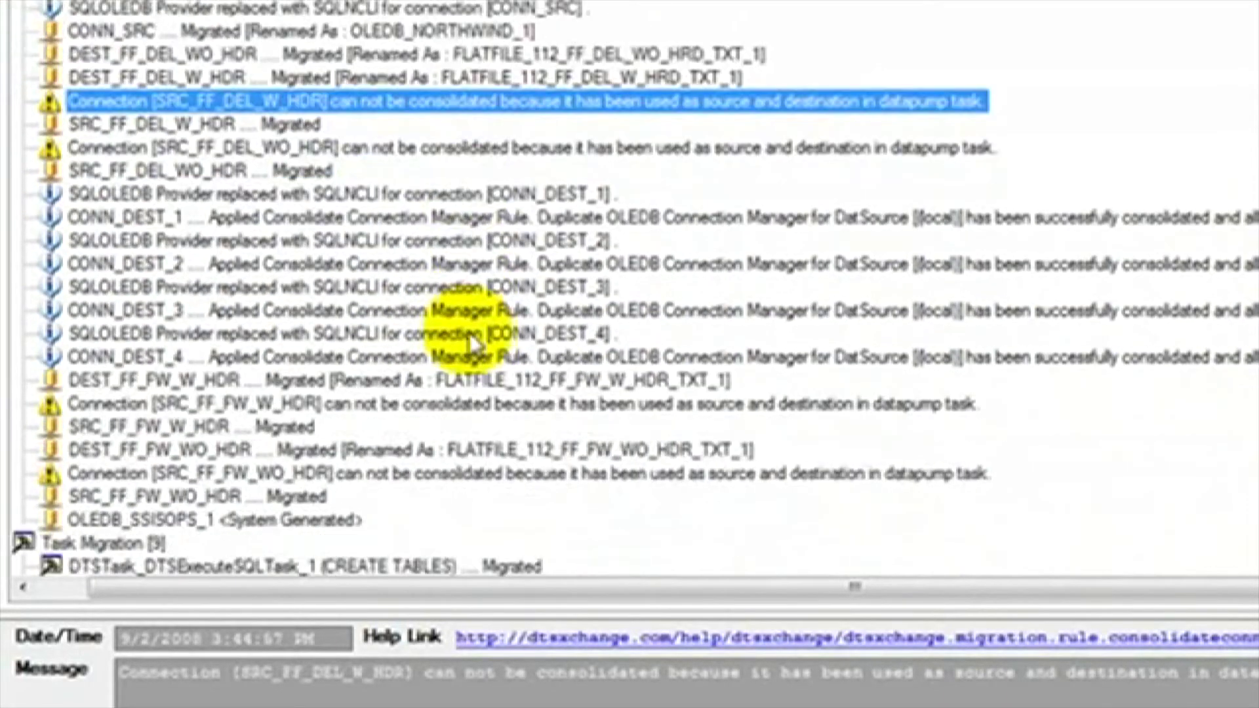
- Review the consolidation messages for connections CONN_DEST_1 through CONN_DEST_4
click(196, 218)
click(187, 264)
click(187, 310)
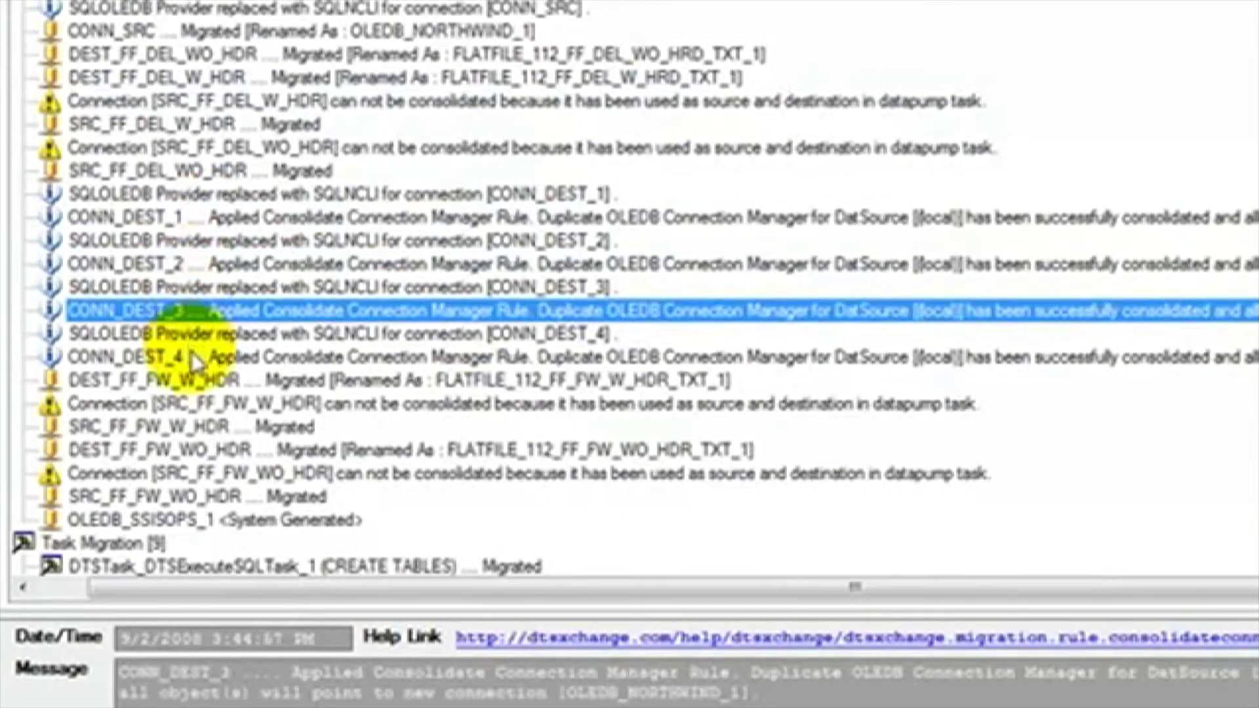
click(192, 357)
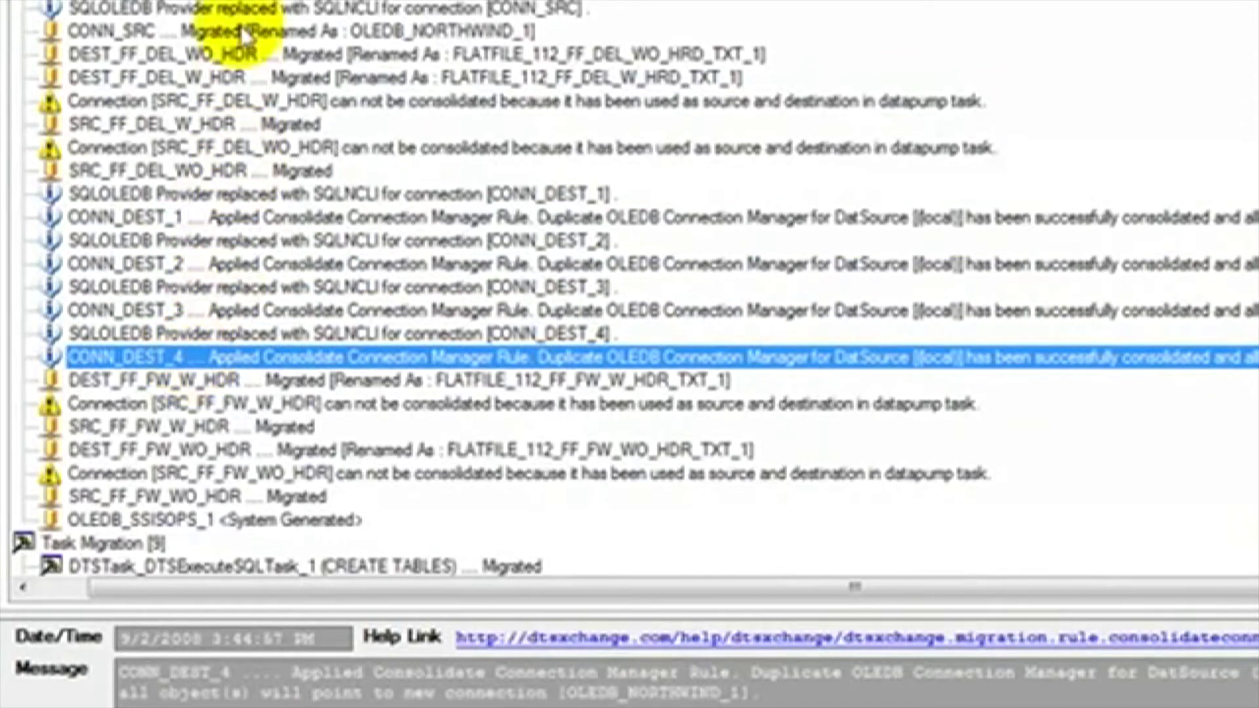
scroll(236, 33, down, 10)
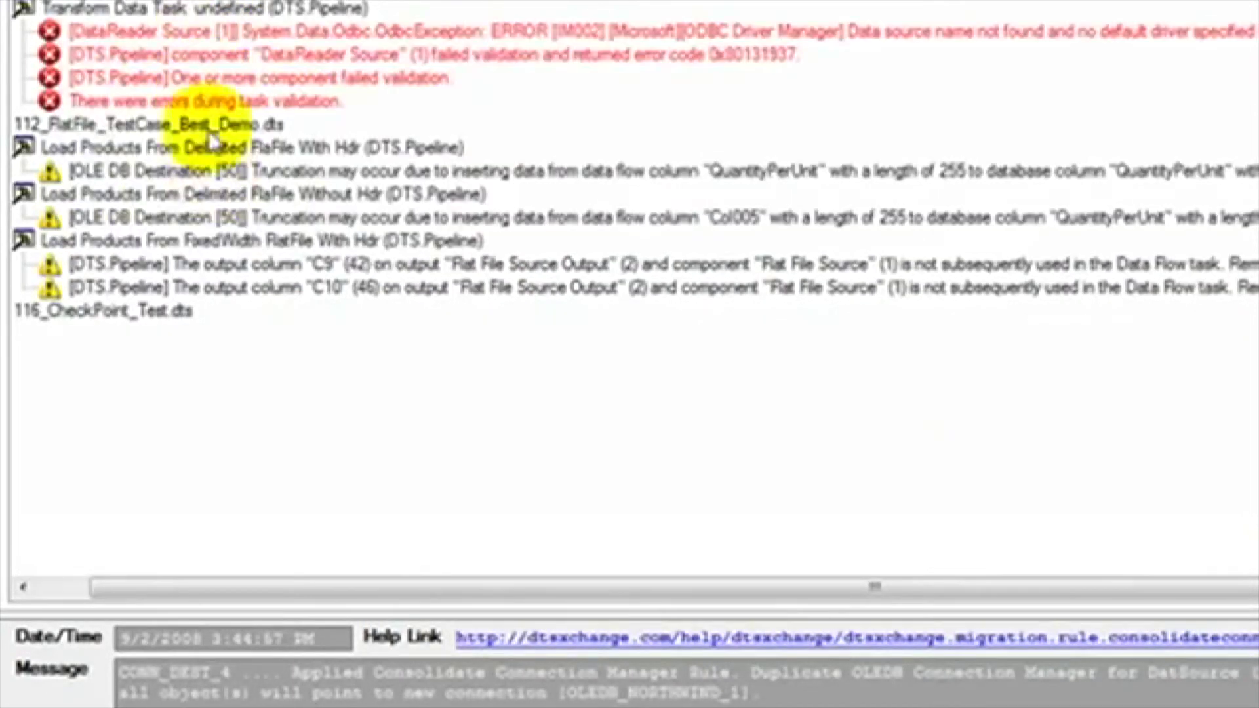
click(348, 172)
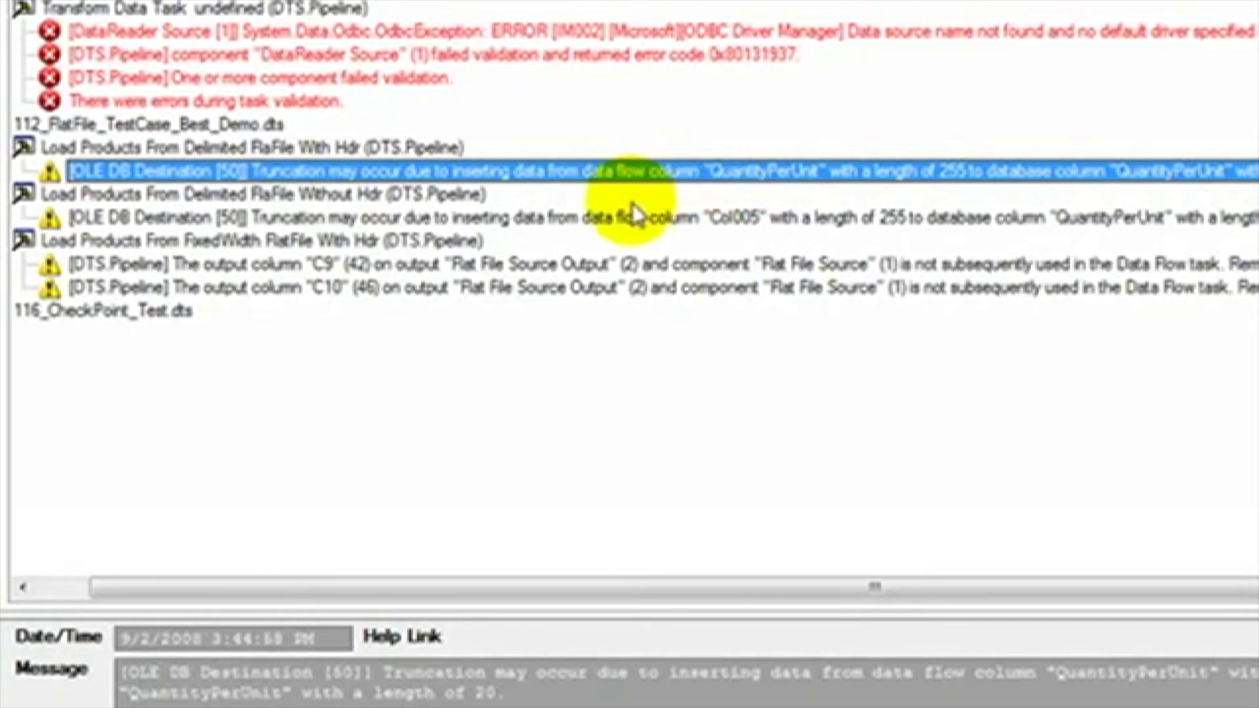
click(597, 265)
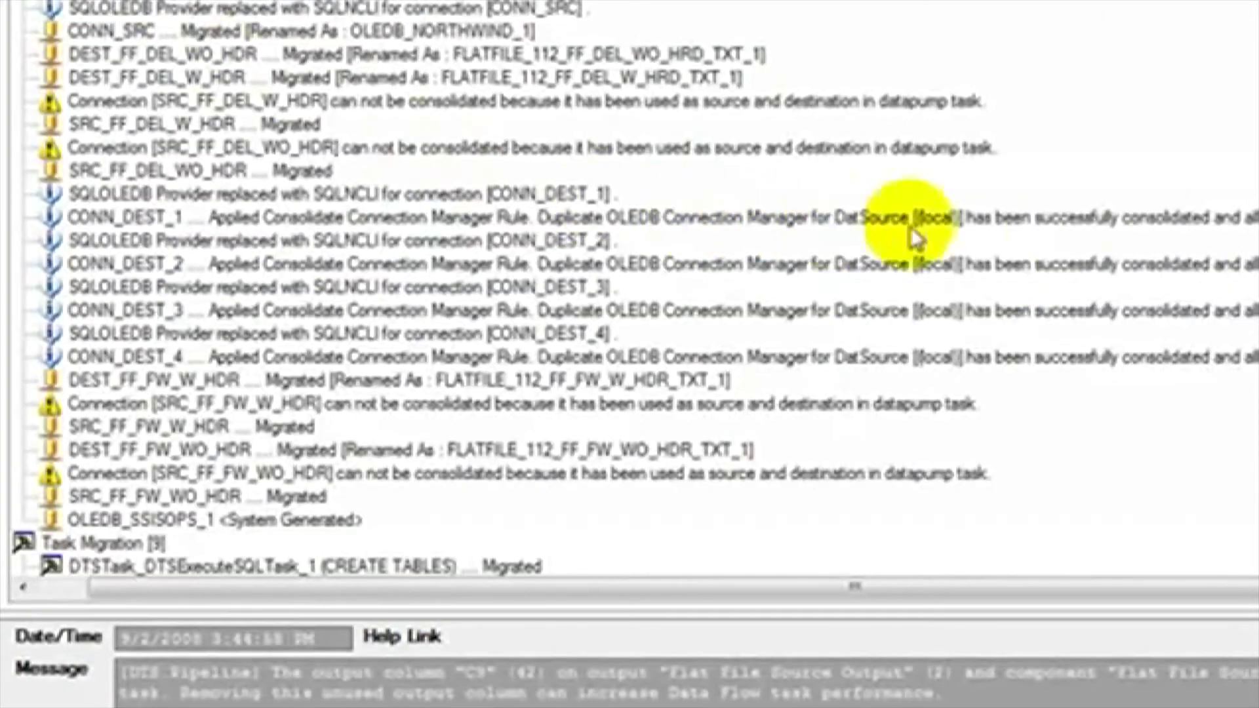
click(1062, 222)
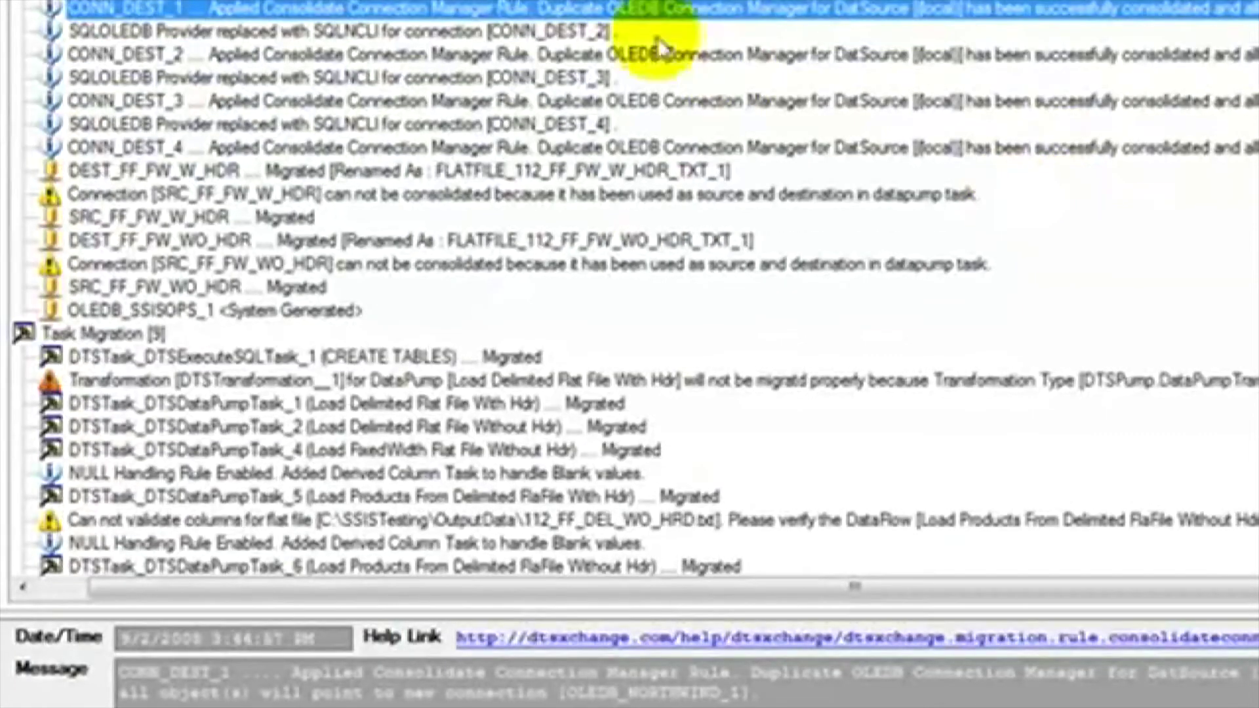
- Read the timestamped connection and task steps in the application log, then return to the start screen
click(467, 3)
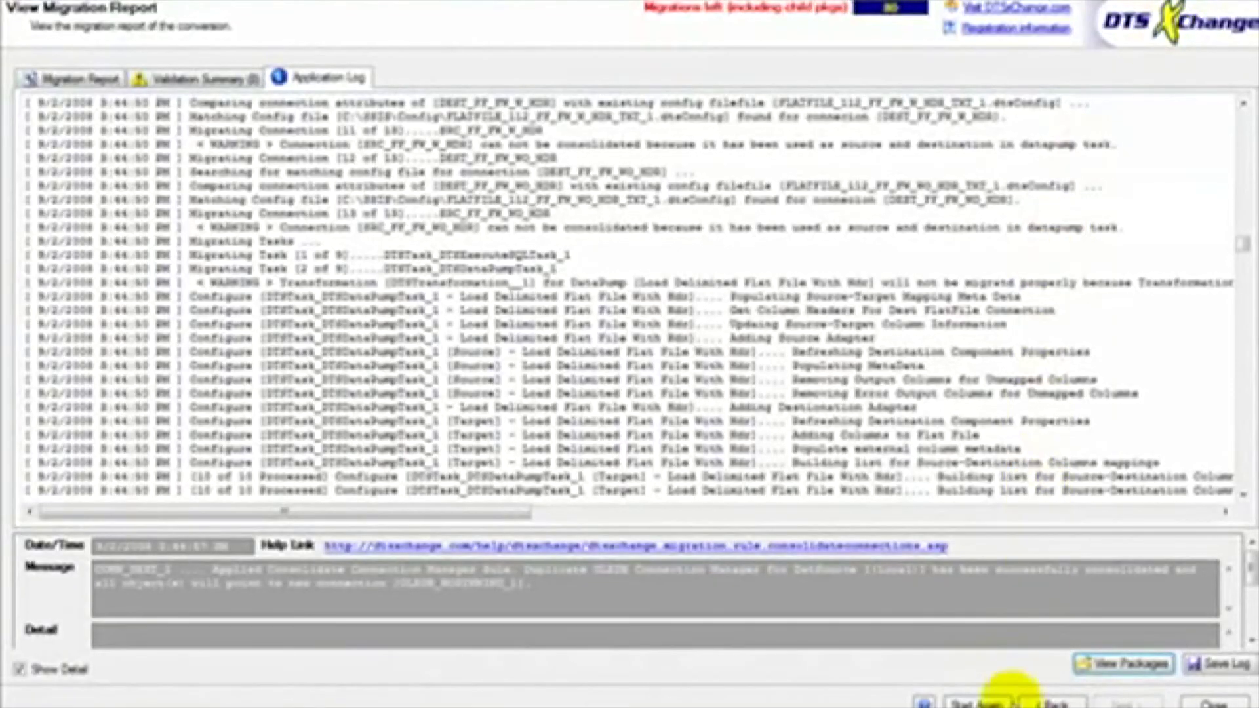
click(983, 698)
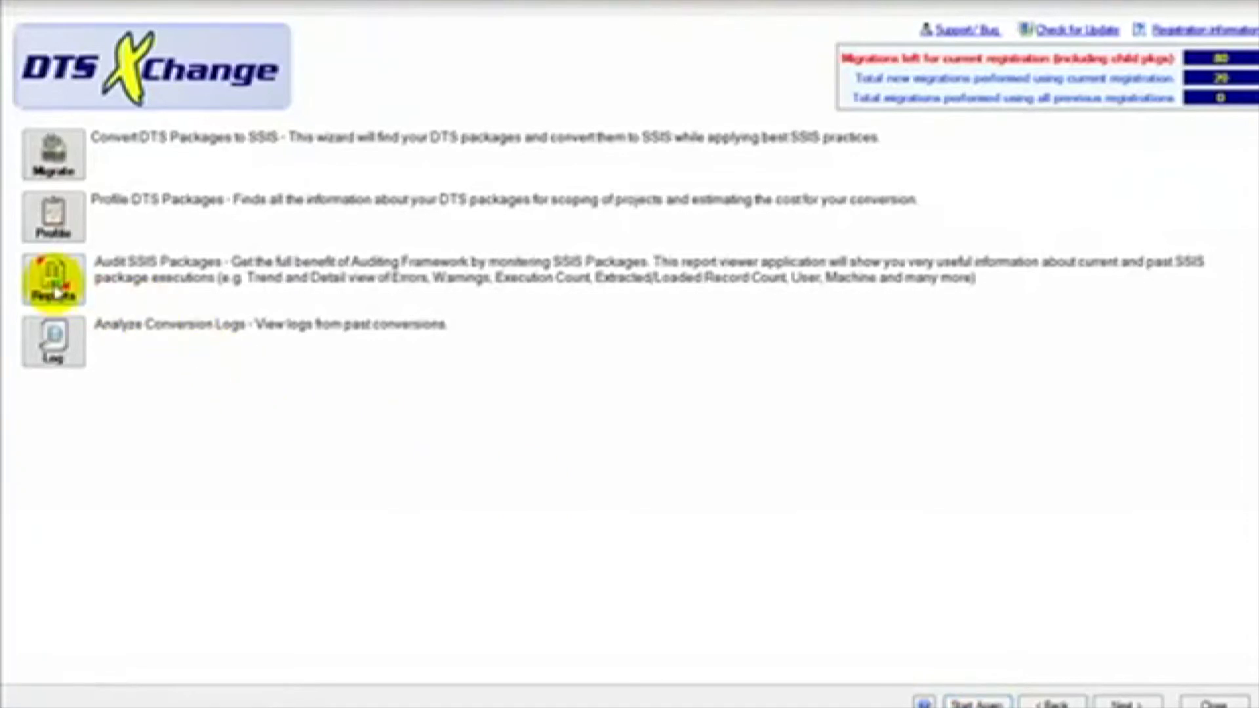
- Open the SSIS audit reports and choose the SSISOpsRunTimeTrend package execution report
click(56, 292)
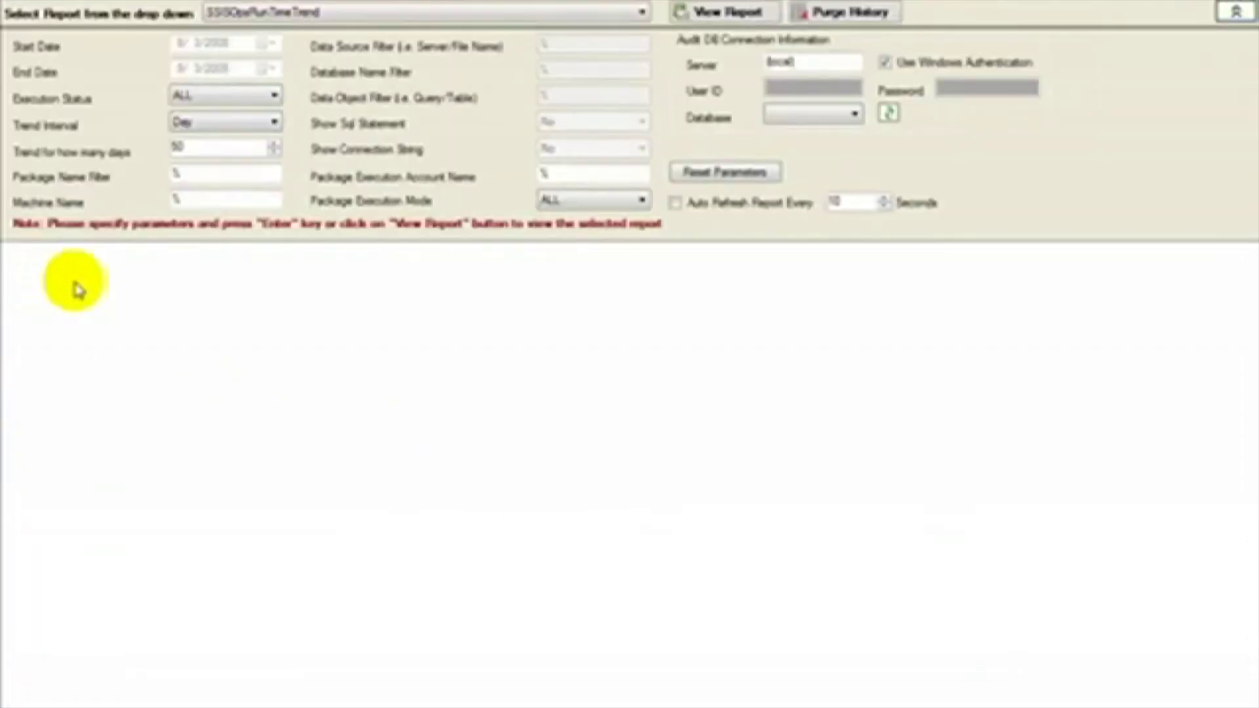
click(641, 14)
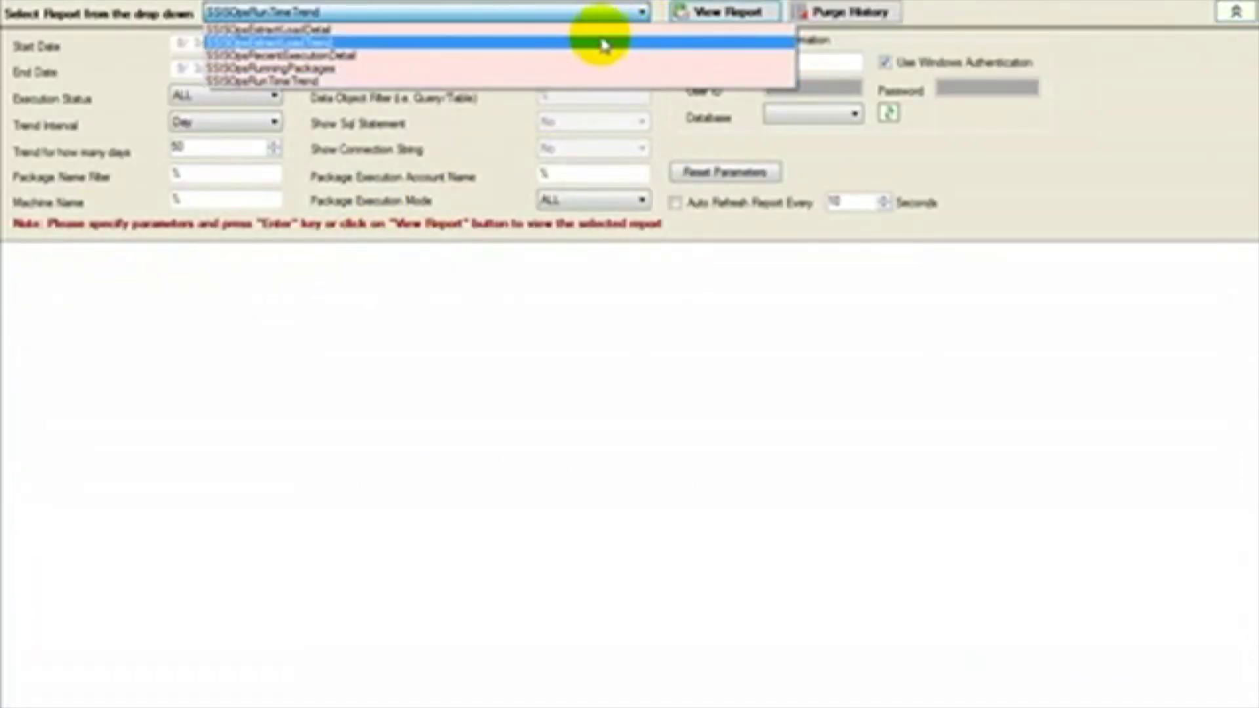
click(570, 80)
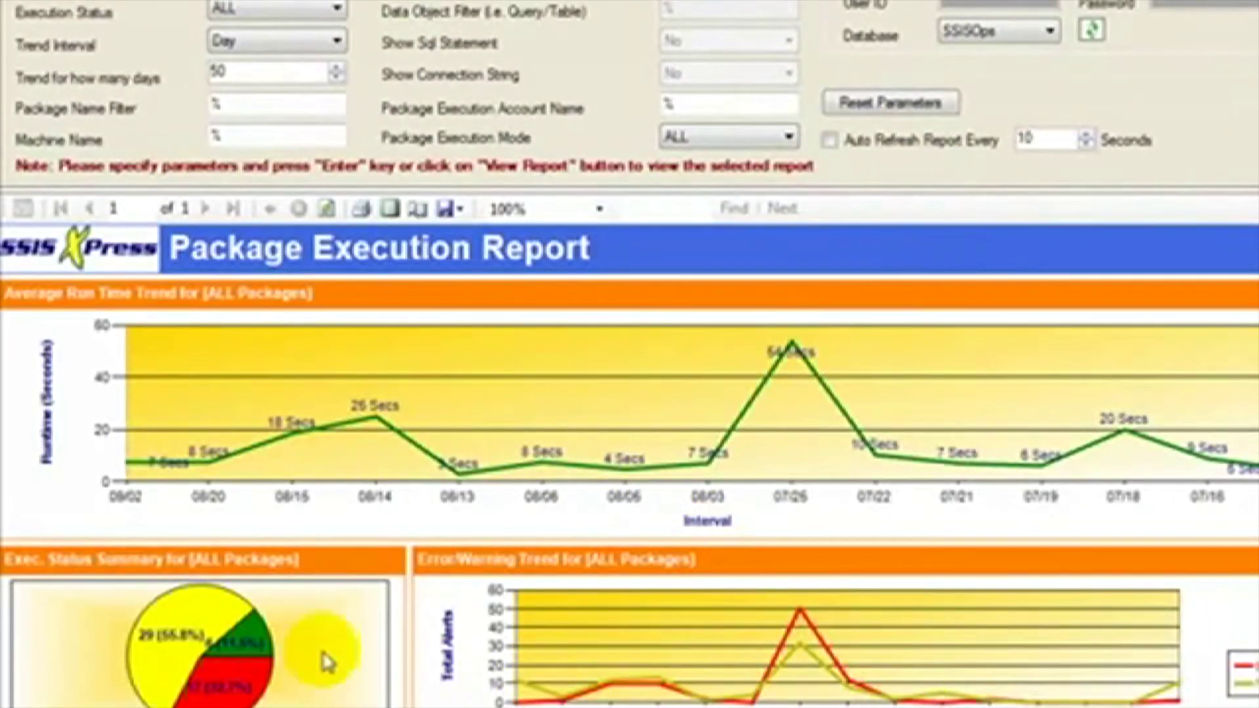
- Expand 112_FlatFile_TestCase_Best_Demo in the execution time trend table and drill into its execution history
scroll(604, 436, down, 8)
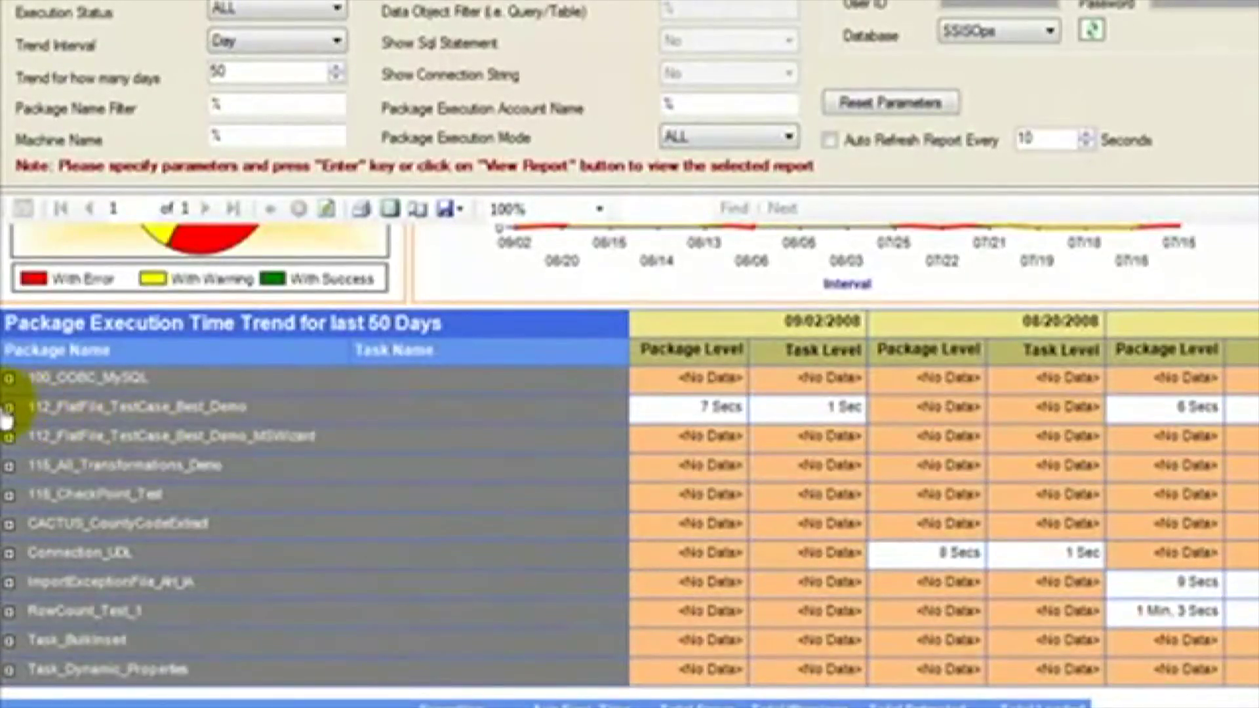
click(10, 408)
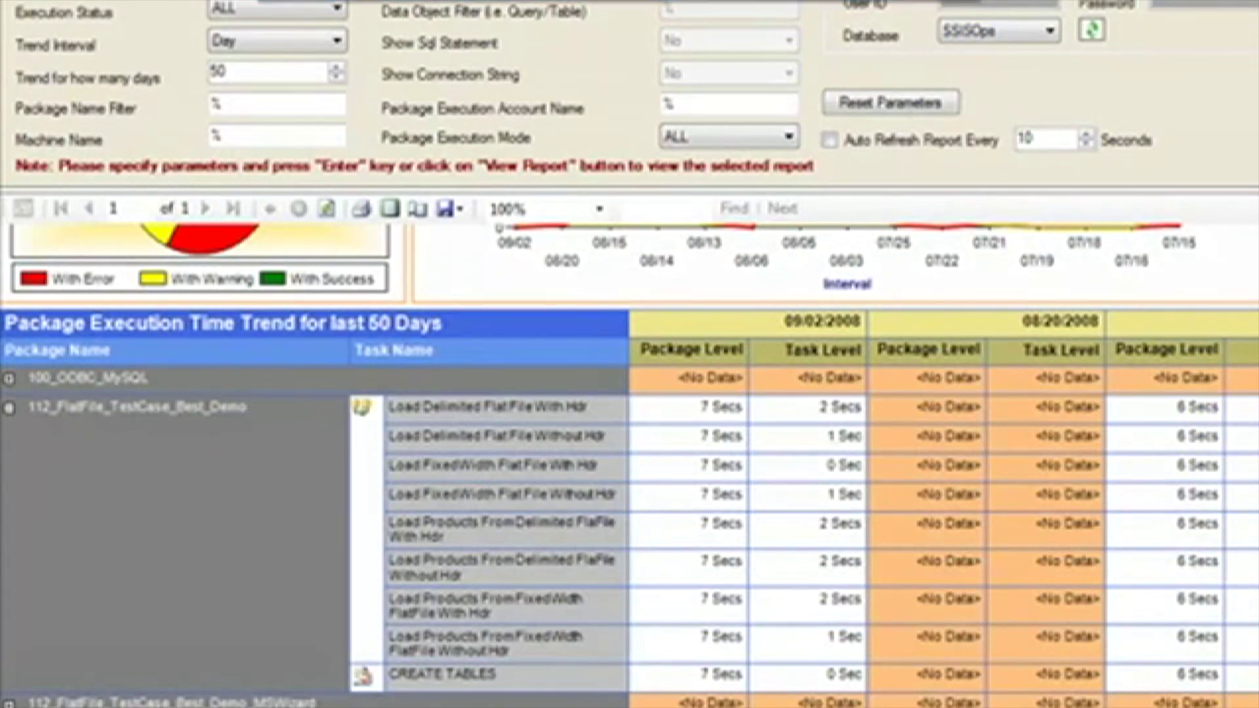
click(931, 2)
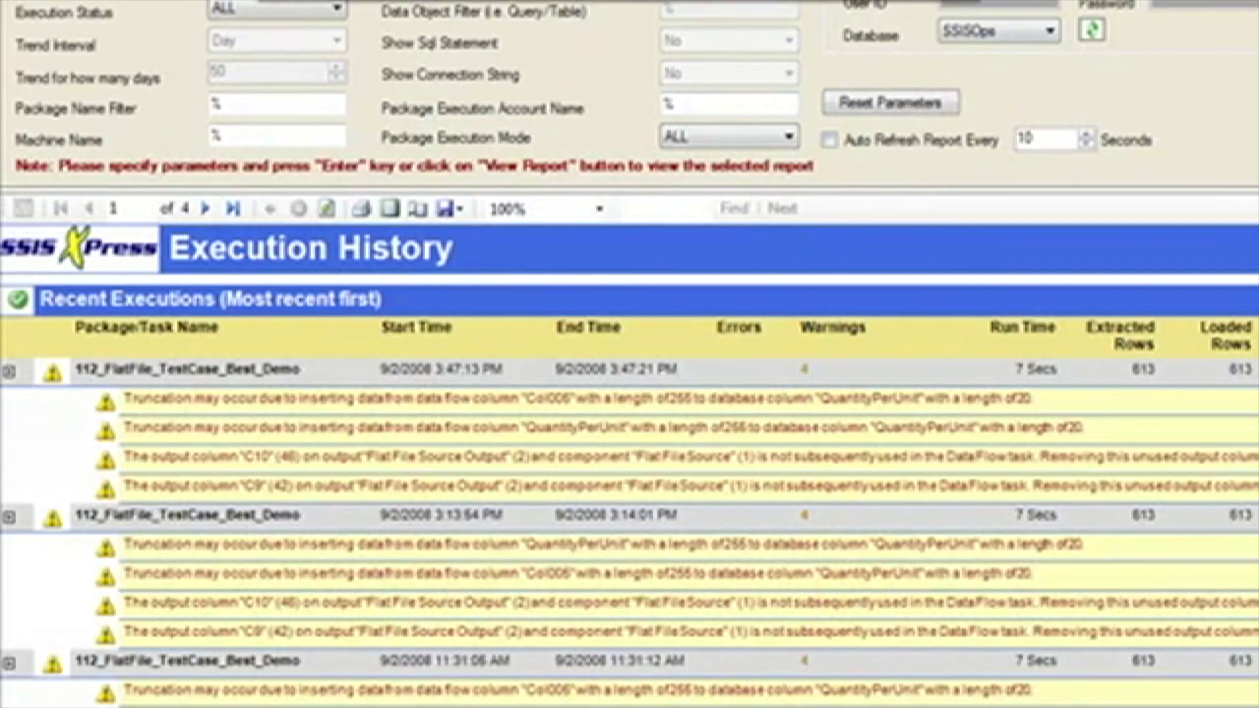
- Generate the Extract/Load Trend Report and dismiss the Purge Audit Records dialog without deleting
key(Return)
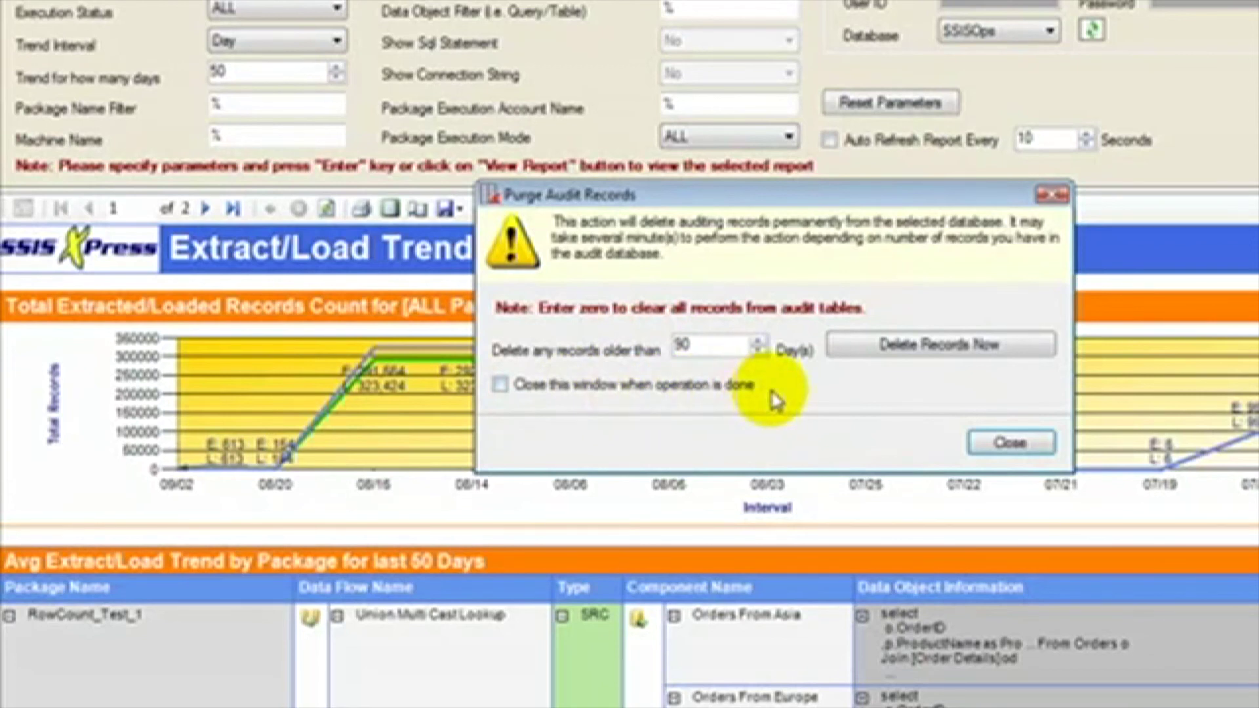
click(1010, 443)
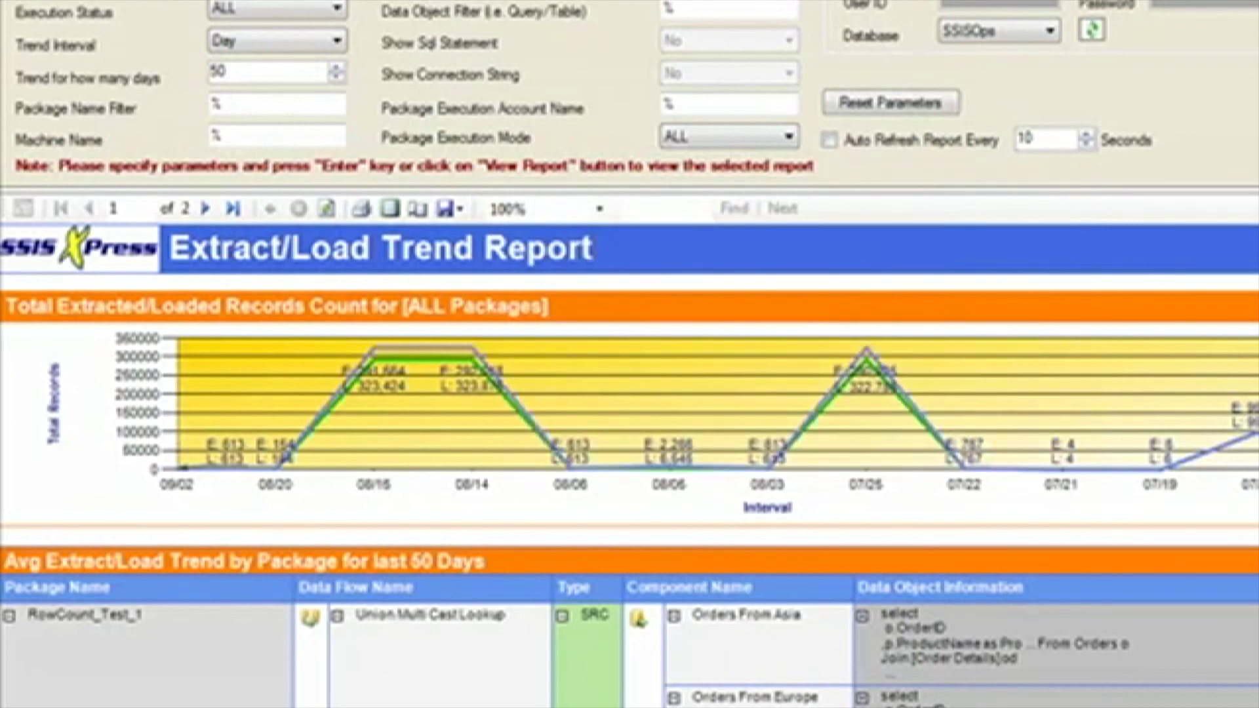